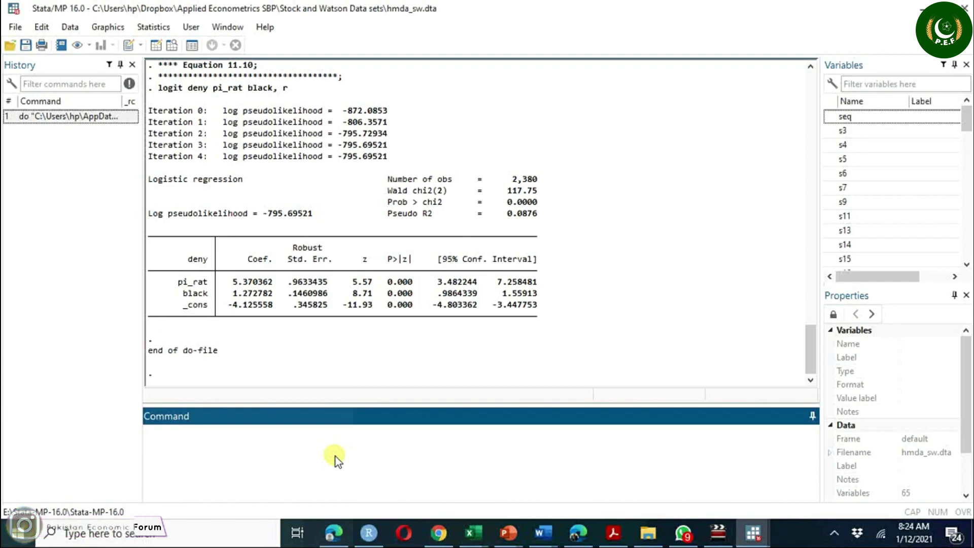
# Look up the logit model's coefficients in the hand calculator's expression builder, leaving it without an expression
pyautogui.click(65, 28)
pyautogui.moveTo(114, 231)
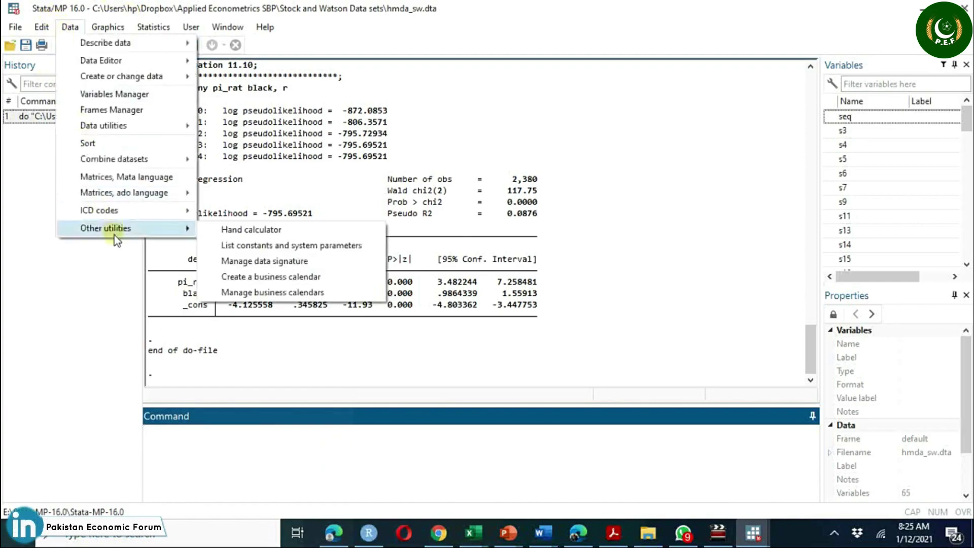
pyautogui.click(235, 232)
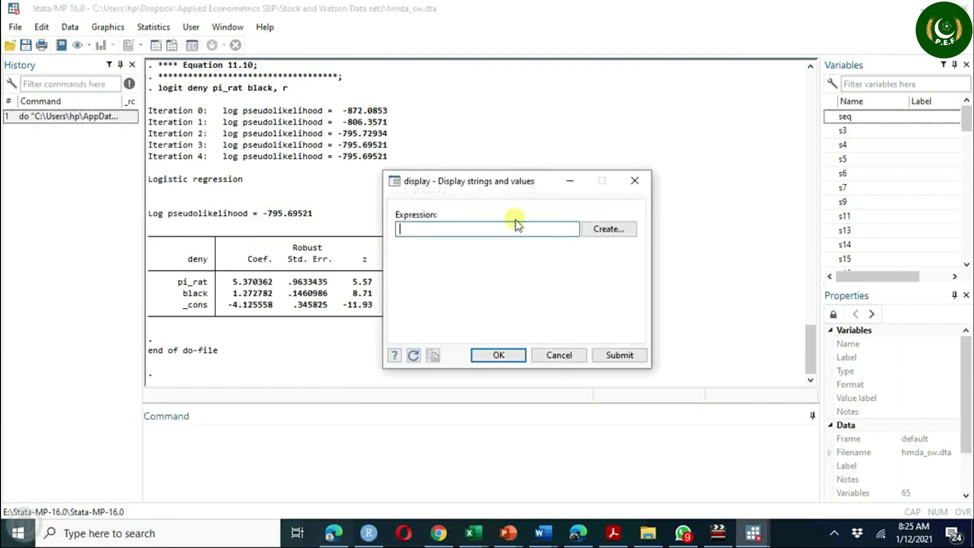
pyautogui.click(601, 231)
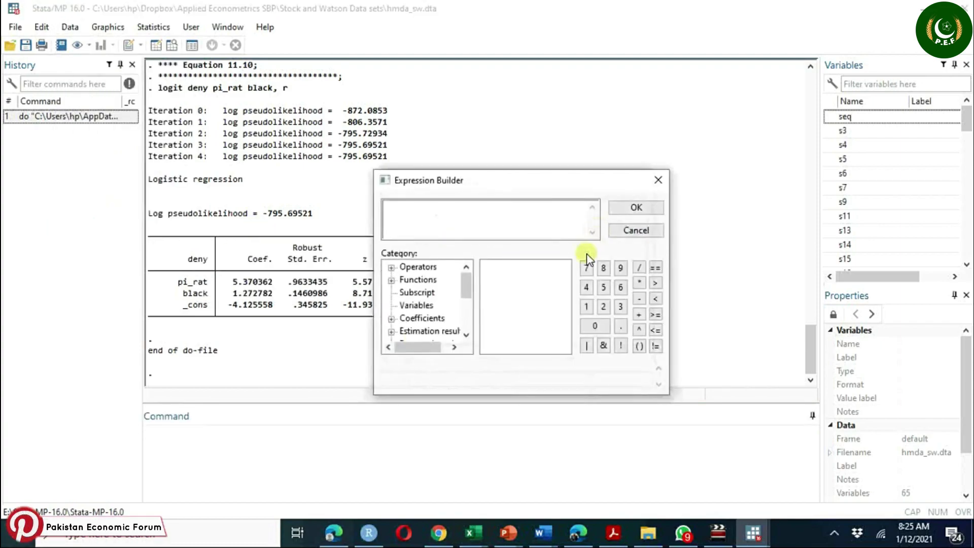
pyautogui.click(422, 320)
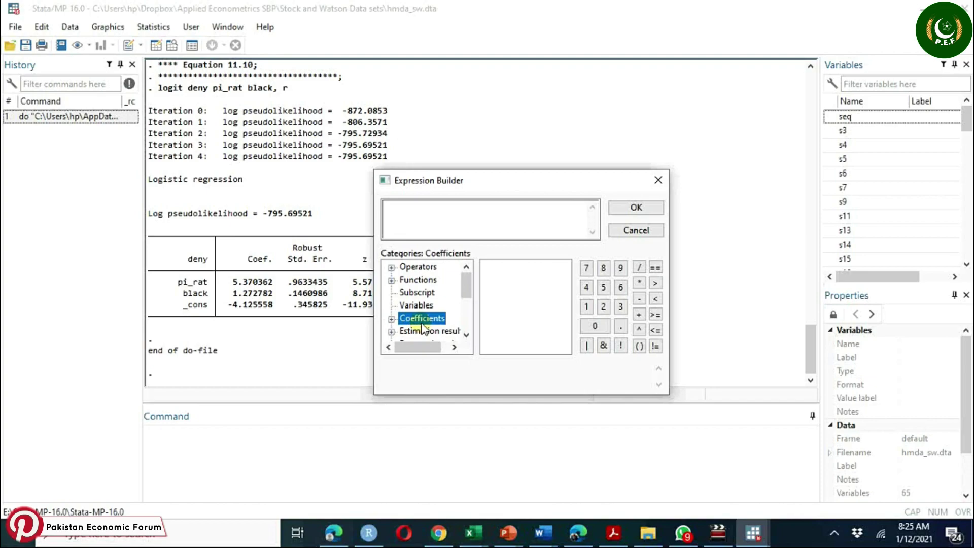
pyautogui.click(391, 319)
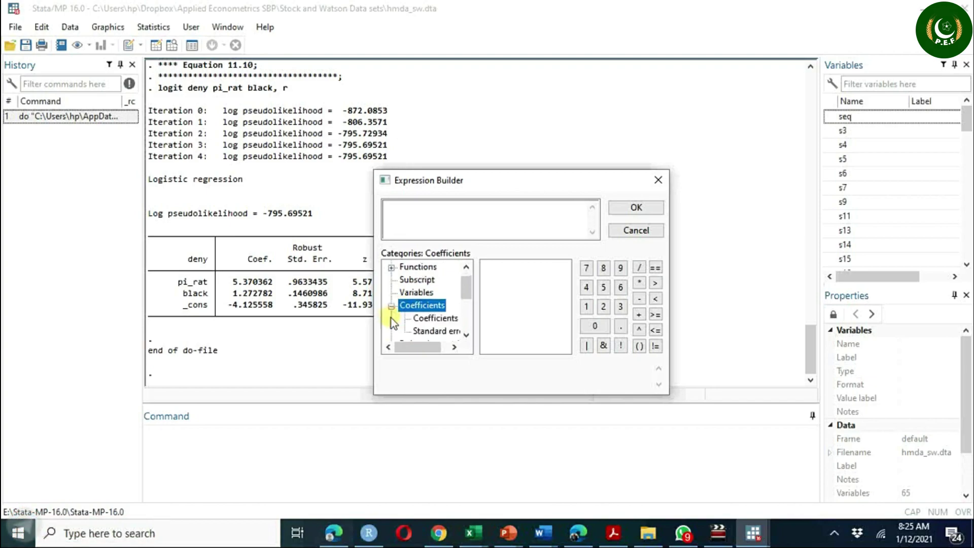
pyautogui.click(433, 320)
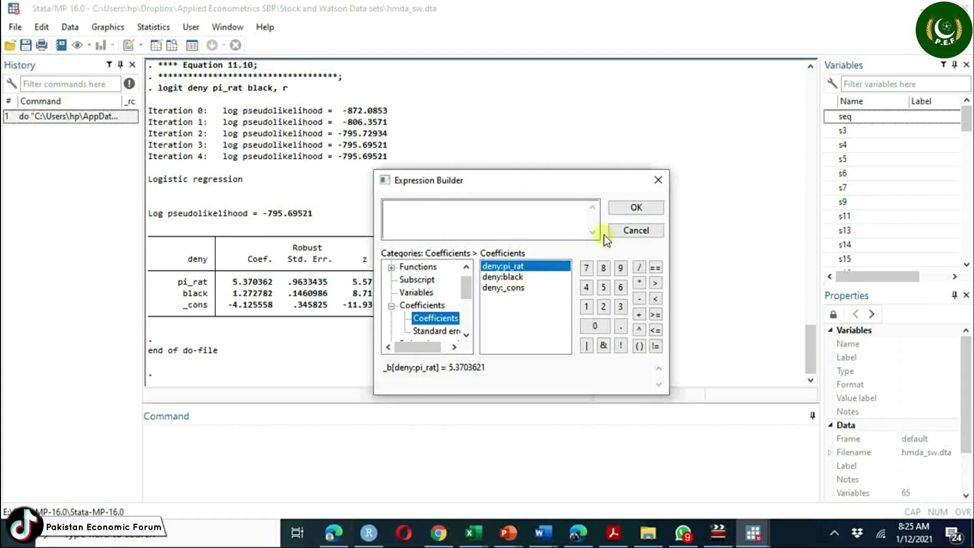
pyautogui.click(637, 230)
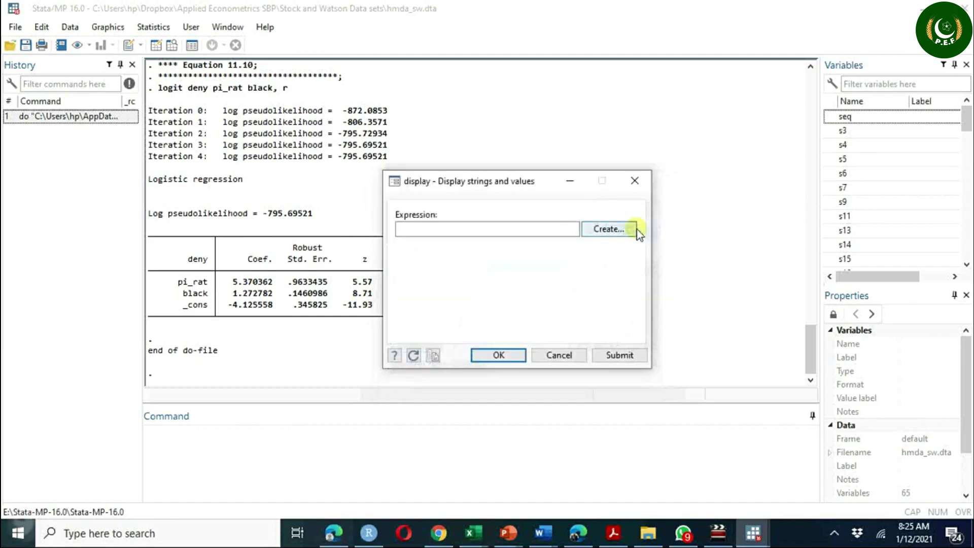
pyautogui.click(562, 361)
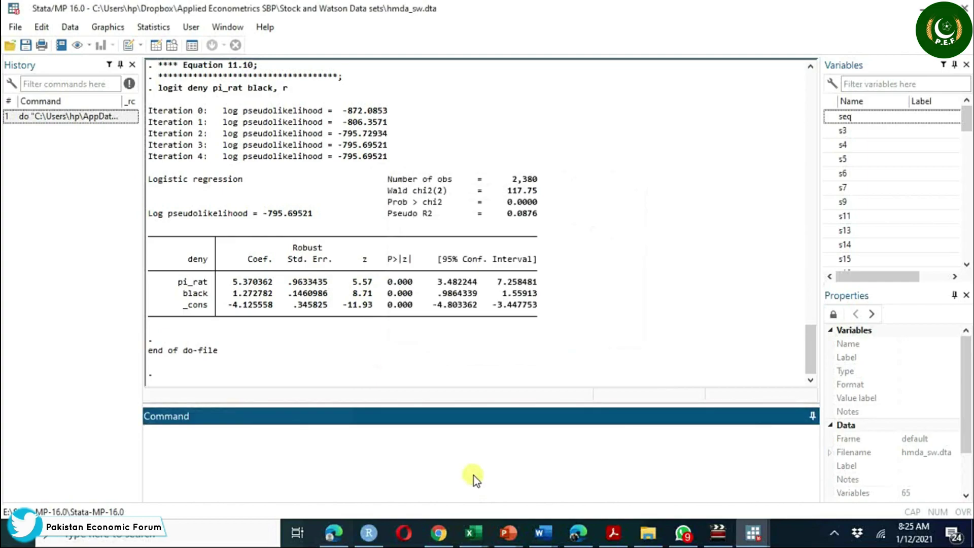
# Compute the predicted denial probability for black applicants at mean values with "margins, at(black=1) atmeans"
pyautogui.write('margins')
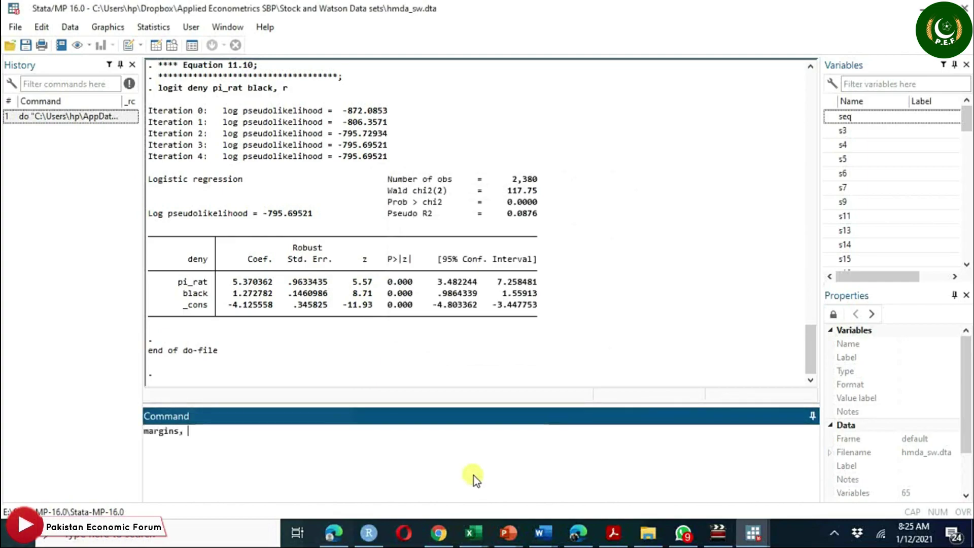
pyautogui.write(', at(b')
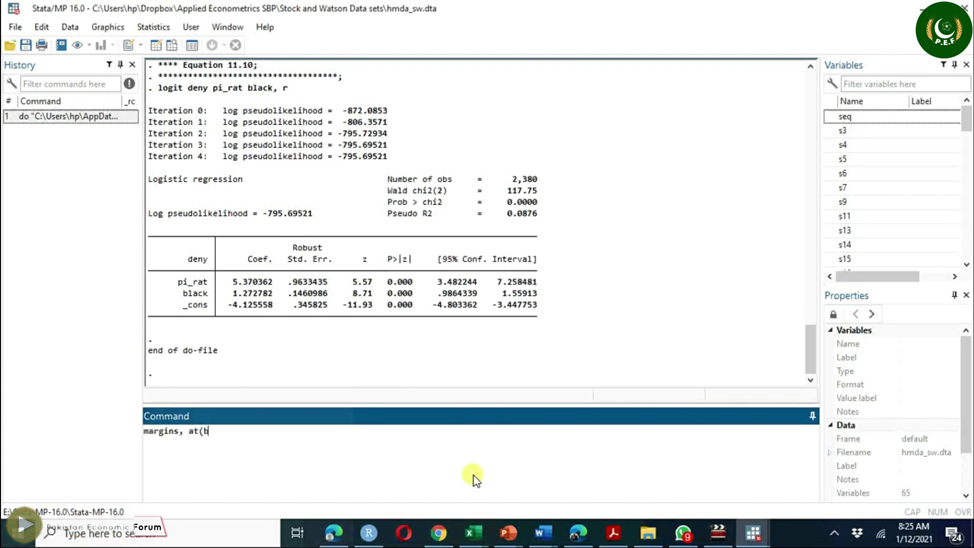
pyautogui.write('lack=1) atmeans')
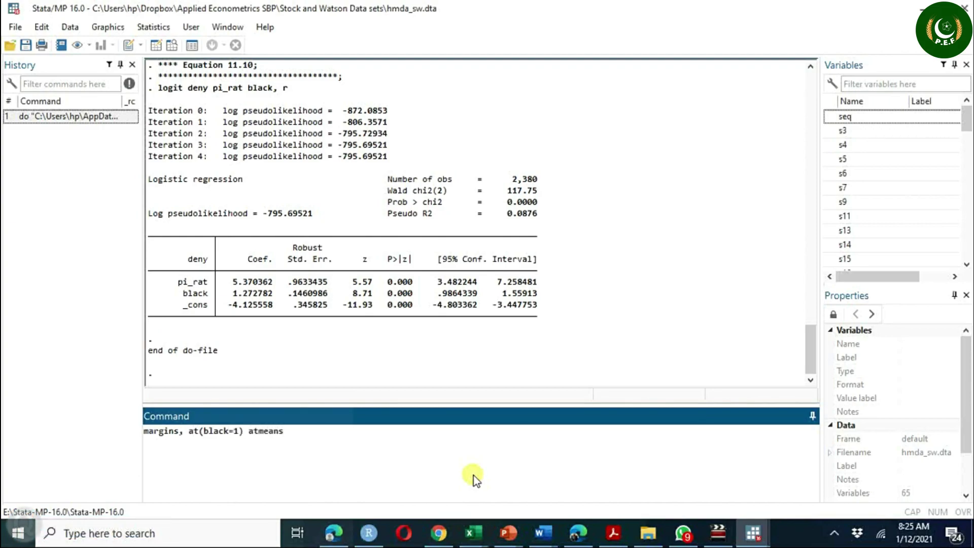
pyautogui.press('Return')
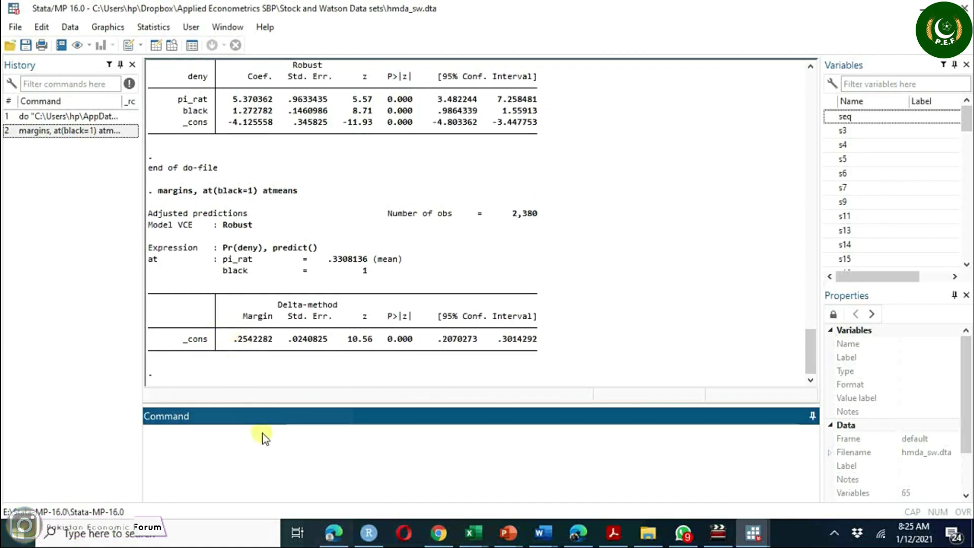
# Rerun the previous margins command with black set to 0, as "margins, at(black=0) atmeans"
pyautogui.click(53, 133)
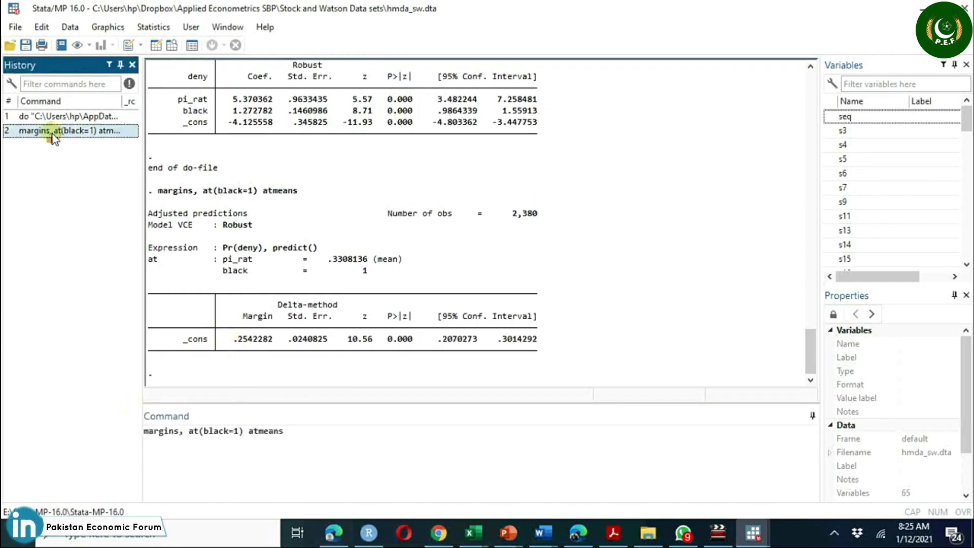
pyautogui.click(241, 432)
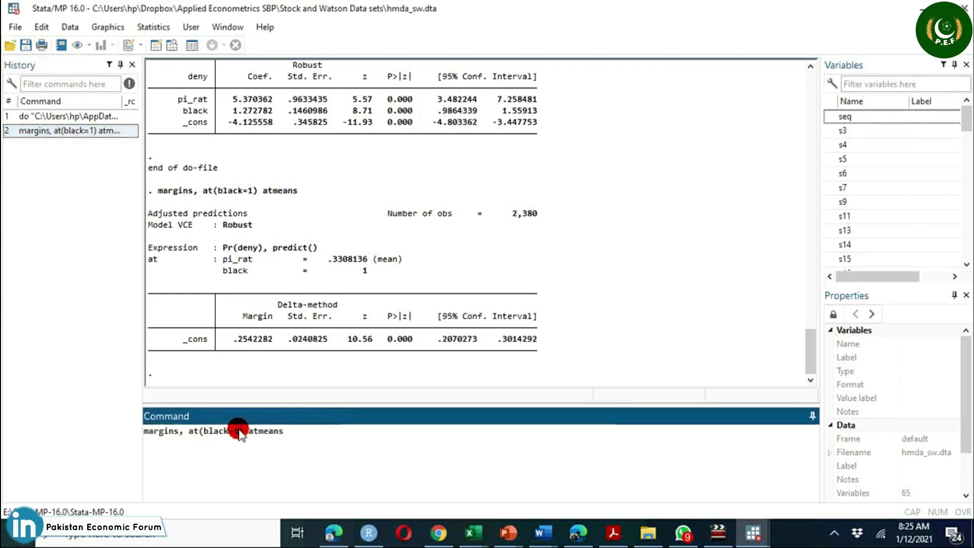
pyautogui.press('BackSpace')
pyautogui.write('0')
pyautogui.press('Return')
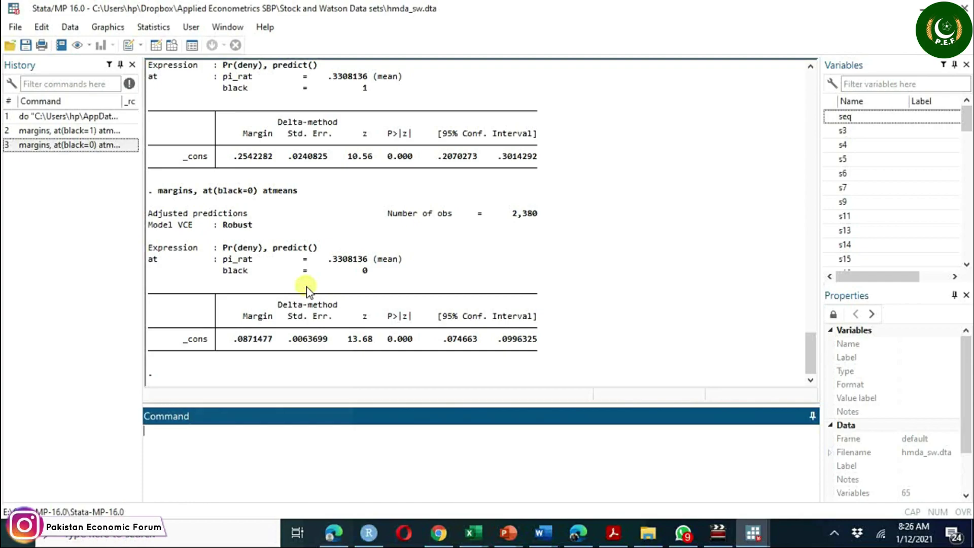
# Review the ch11 do-file's commands from the logit regression of Equation 11.10 through the Table 11.1 and Table 11.2 sections
pyautogui.moveTo(763, 538)
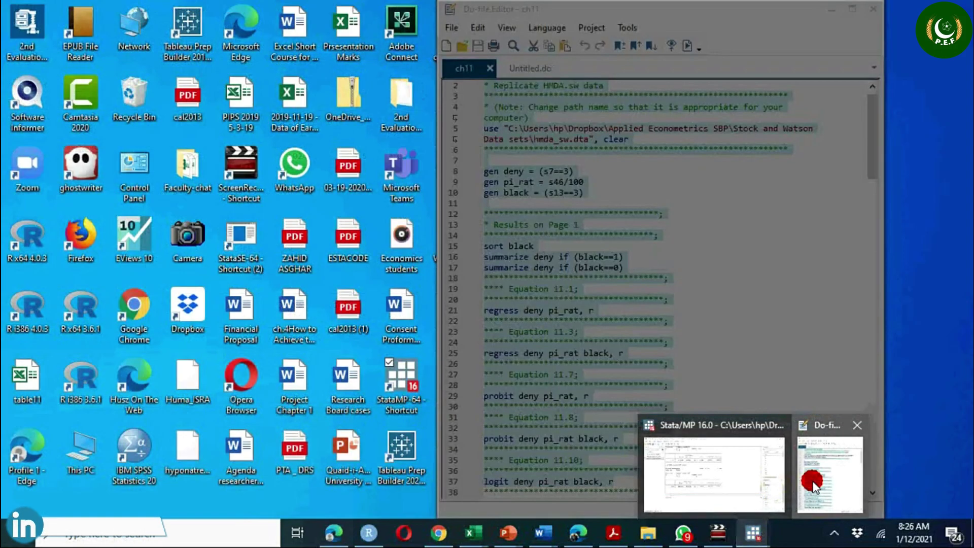
pyautogui.click(827, 473)
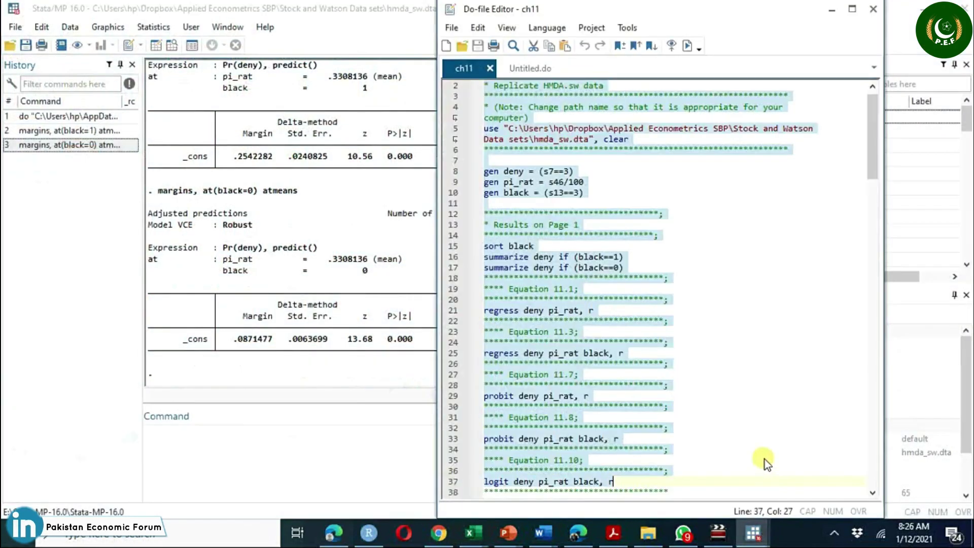
pyautogui.click(765, 460)
pyautogui.press('Down')
pyautogui.press('Down')
pyautogui.press('Down')
pyautogui.press('Down')
pyautogui.press('Down')
pyautogui.press('Down')
pyautogui.press('Down')
pyautogui.press('Down')
pyautogui.press('Down')
pyautogui.press('Down')
pyautogui.press('Down')
pyautogui.press('Down')
pyautogui.press('Down')
pyautogui.press('Down')
pyautogui.press('Down')
pyautogui.press('Down')
pyautogui.press('Down')
pyautogui.press('Down')
pyautogui.press('Down')
pyautogui.press('Down')
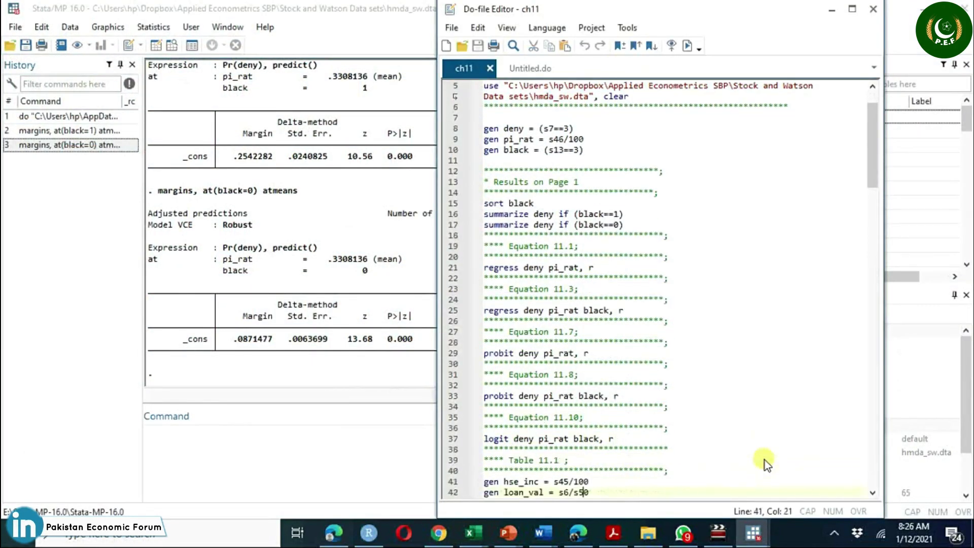
pyautogui.press('Down')
pyautogui.press('Down')
pyautogui.press('Down')
pyautogui.press('Down')
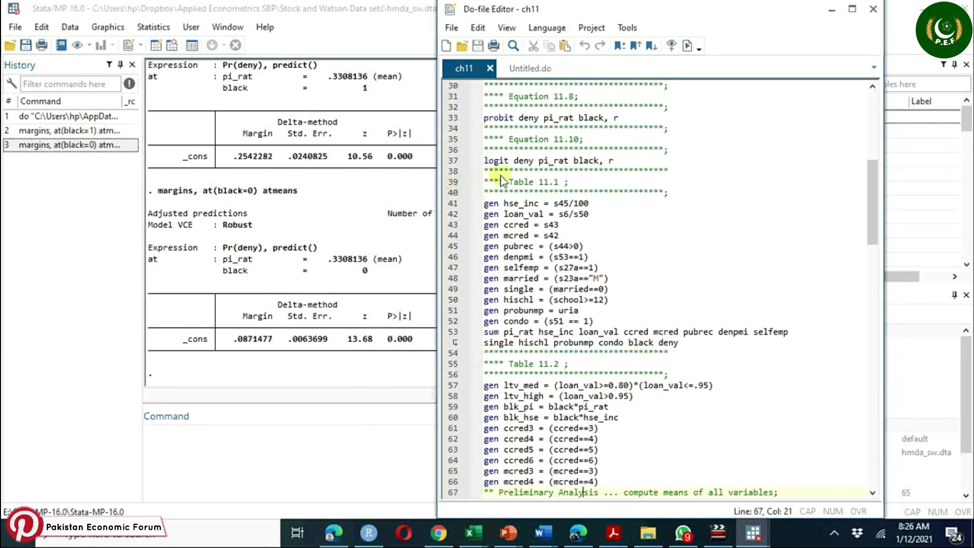
pyautogui.moveTo(486, 183); pyautogui.dragTo(562, 257)
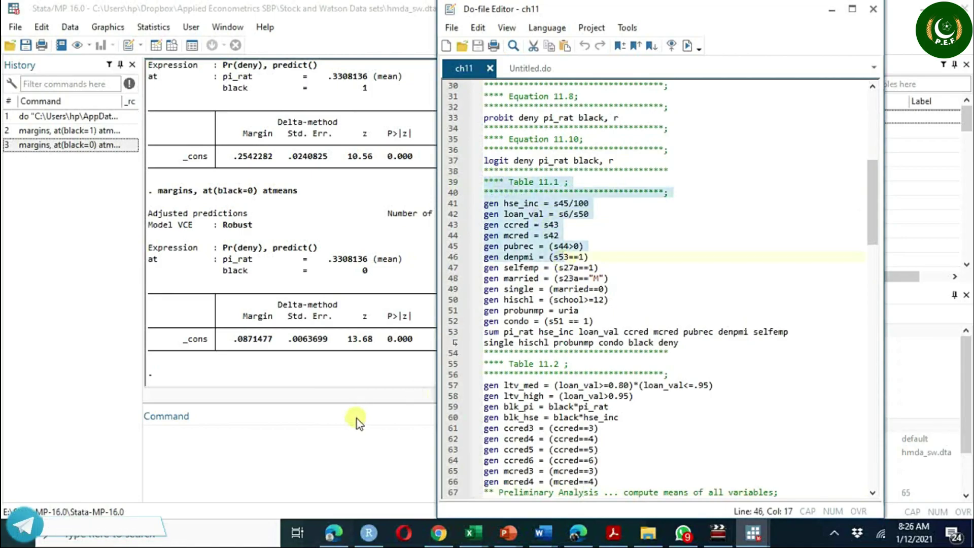
# Compute predicted denial probabilities for black applicants across payment-to-income ratios with "margins, at(black=1 pi_rat=(0.1(0.1)0.9))"
pyautogui.click(362, 458)
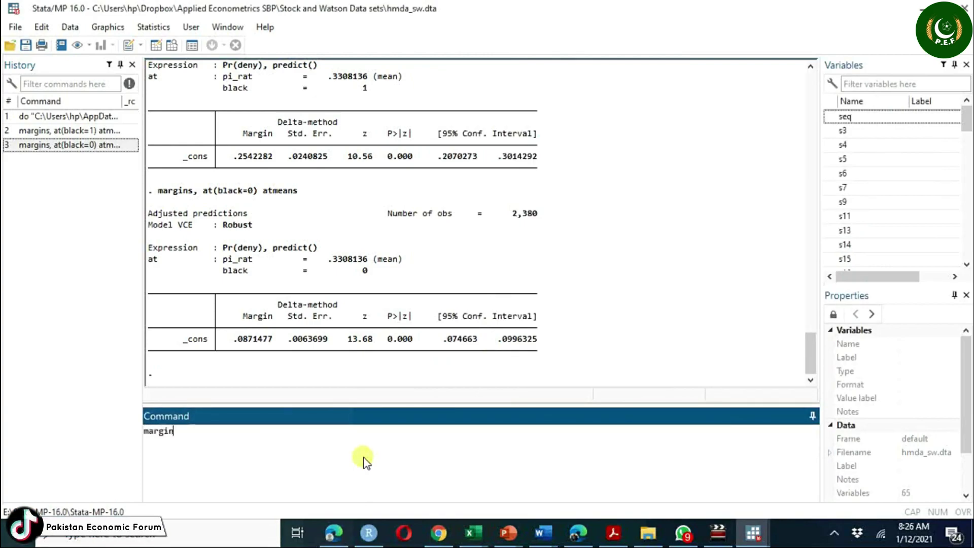
pyautogui.write('at')
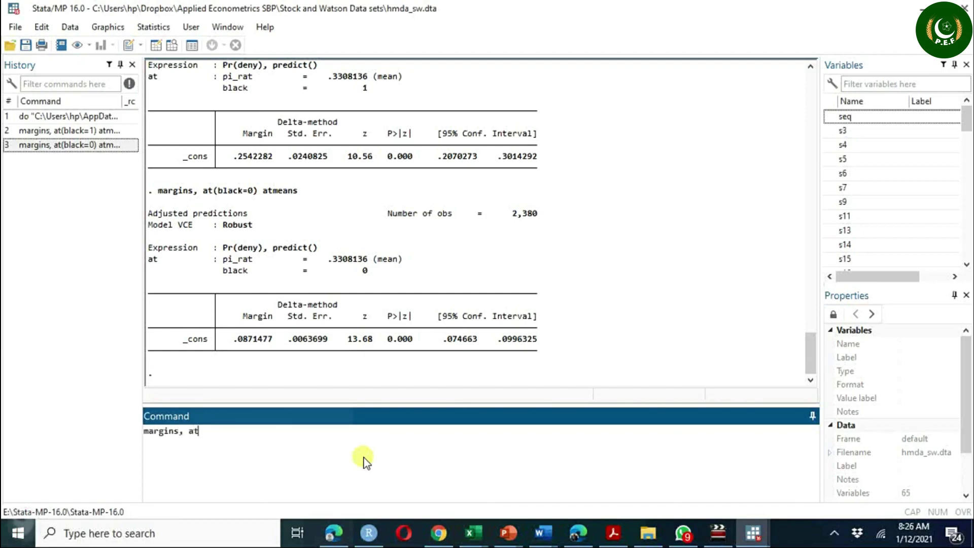
pyautogui.write('(black')
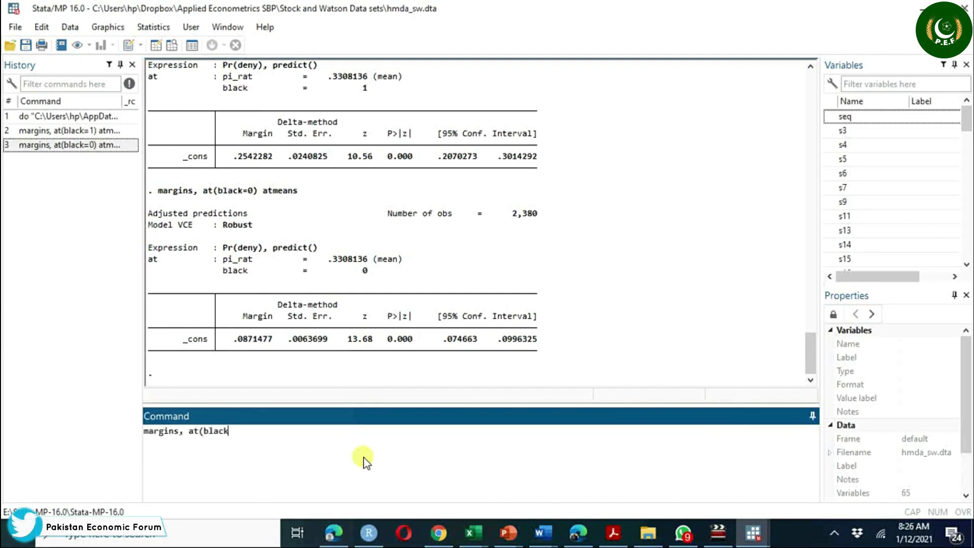
pyautogui.write('=1)')
pyautogui.press('BackSpace')
pyautogui.write('p')
pyautogui.write('i+')
pyautogui.write('_')
pyautogui.write('rat')
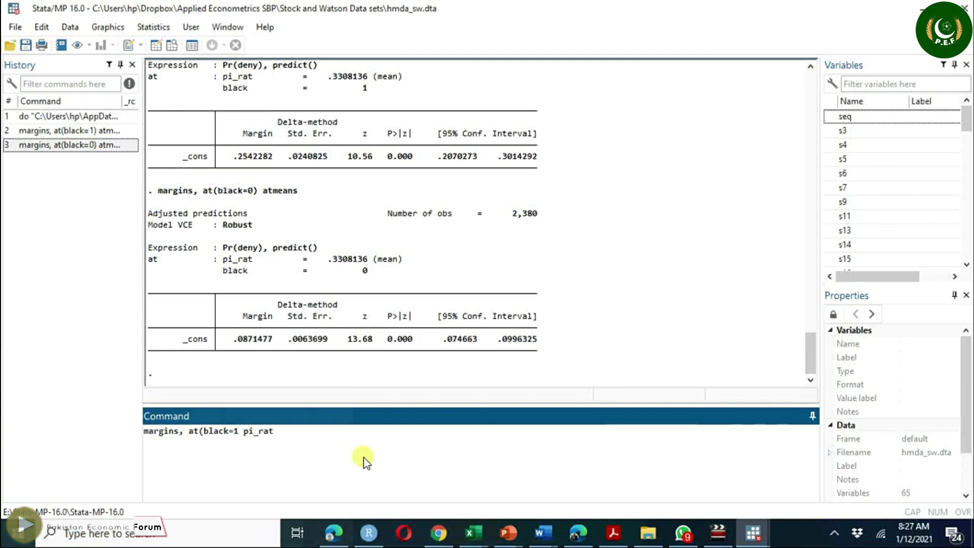
pyautogui.write('=(0.')
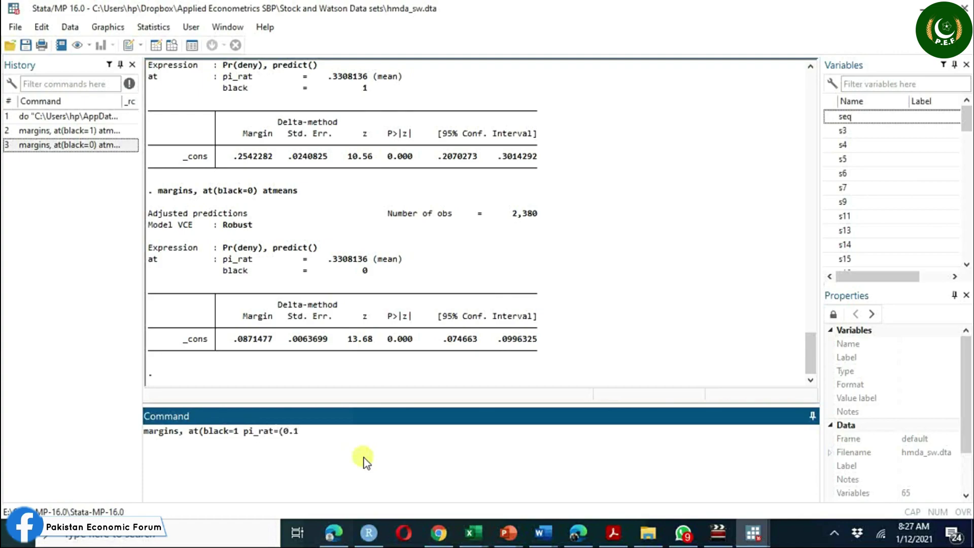
pyautogui.write('1(0.1')
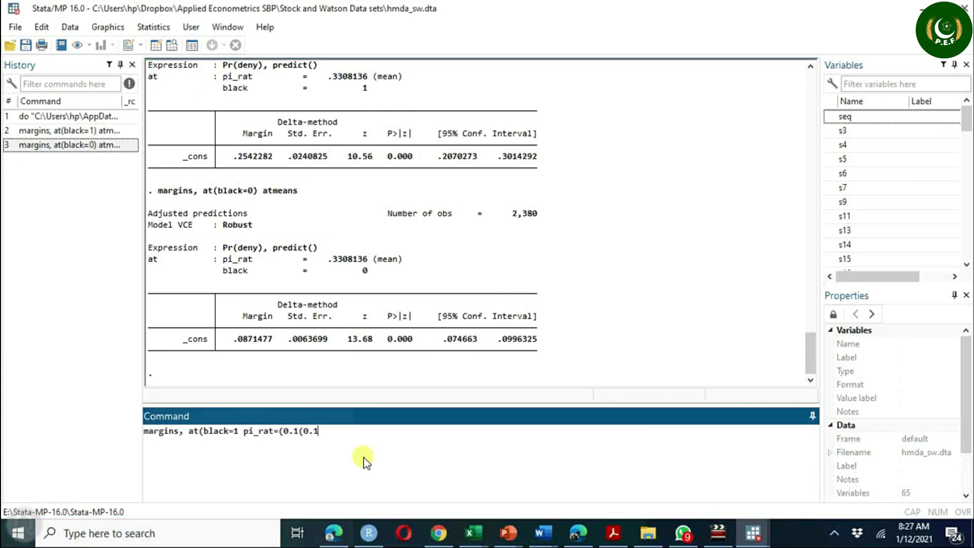
pyautogui.write(')0')
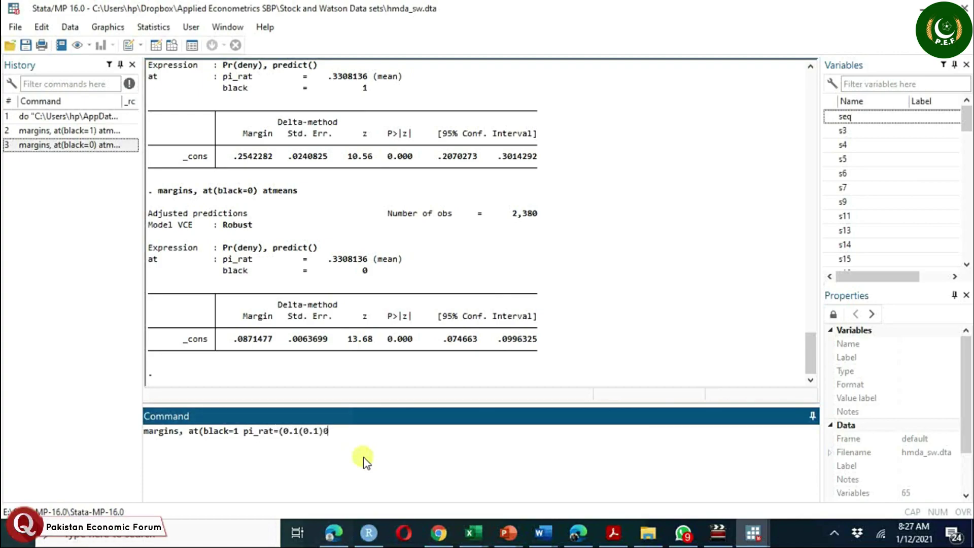
pyautogui.write('.9))')
pyautogui.press('Return')
# Plot the predicted probabilities for black=1 across pi_rat with marginsplot, and close the graph after viewing it
pyautogui.write('marg')
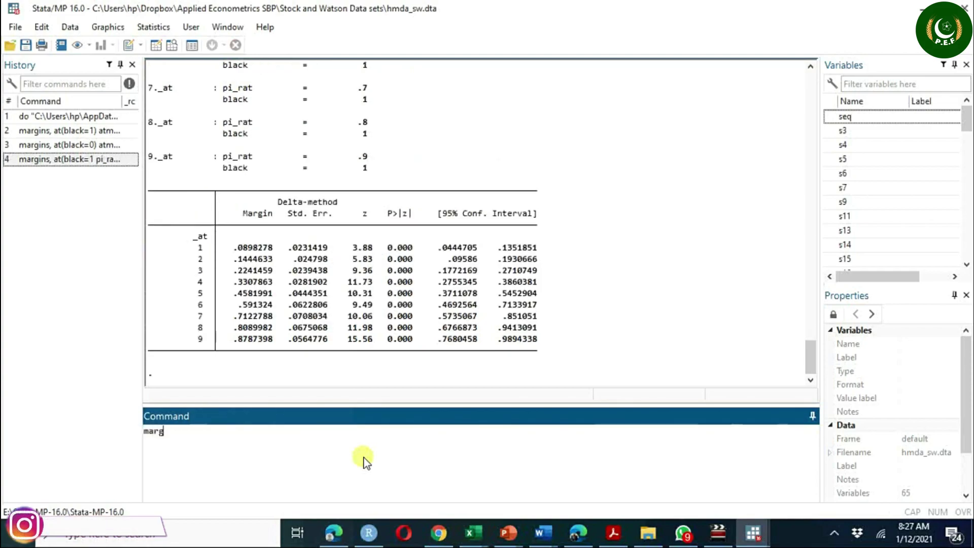
pyautogui.write('in')
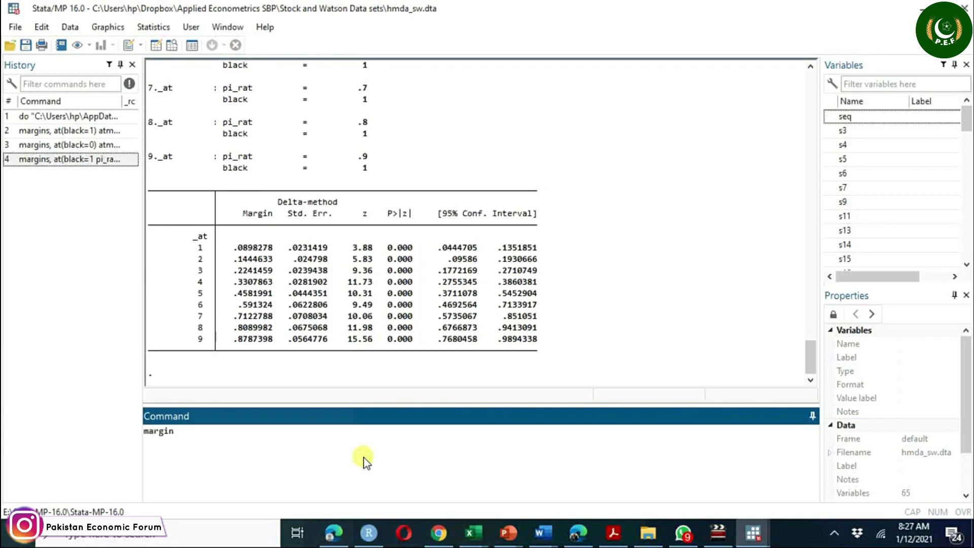
pyautogui.write('splot')
pyautogui.press('Return')
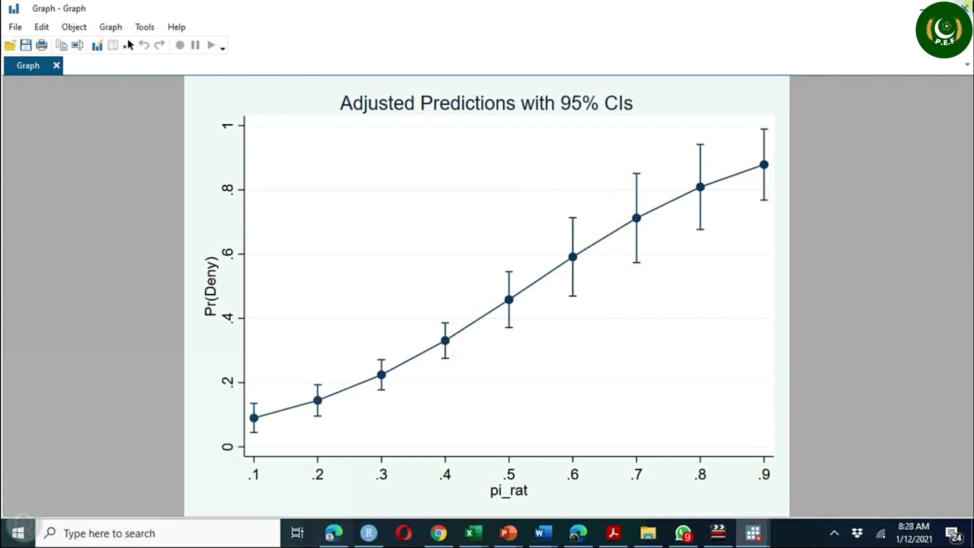
pyautogui.click(965, 8)
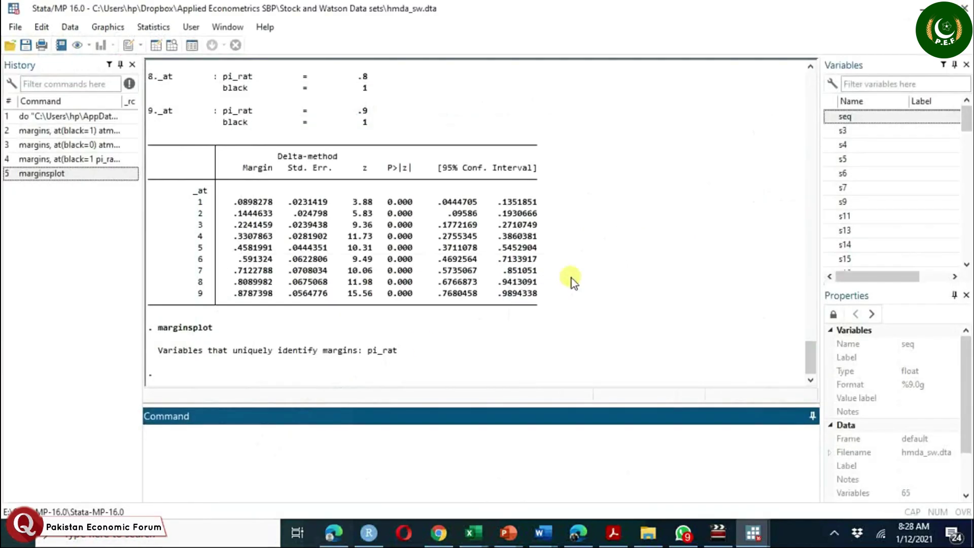
# Rerun the pi_rat margins command with black set to 0, as "margins, at(black=0 pi_rat=(0.1(0.1)0.9))"
pyautogui.click(85, 159)
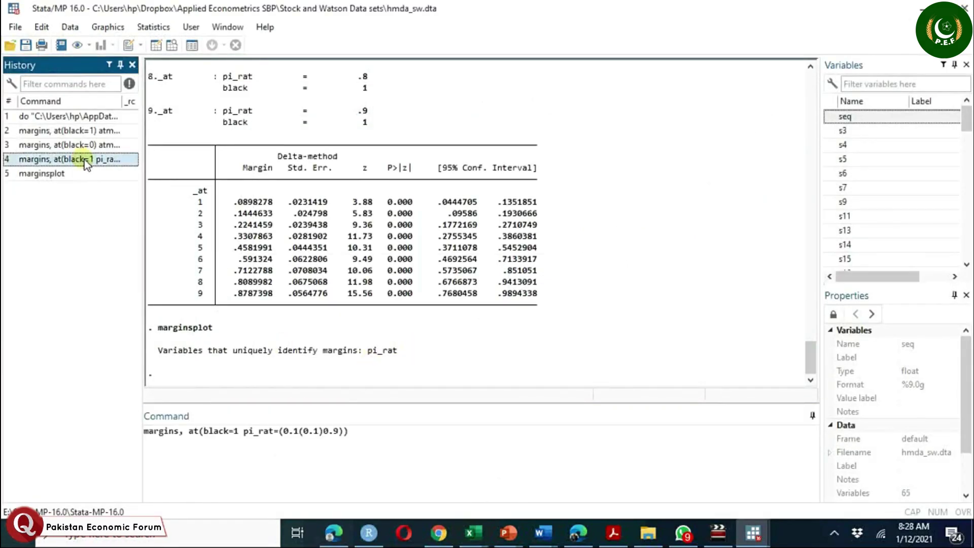
pyautogui.click(240, 431)
pyautogui.press('BackSpace')
pyautogui.write('0')
pyautogui.press('Return')
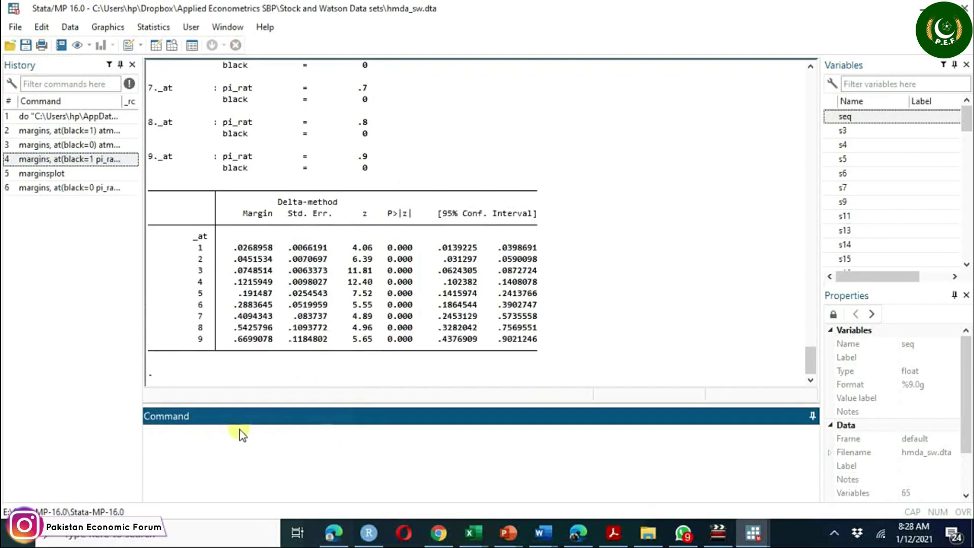
# Rerun marginsplot to graph the predicted denial probabilities for black=0 across pi_rat
pyautogui.doubleClick(42, 173)
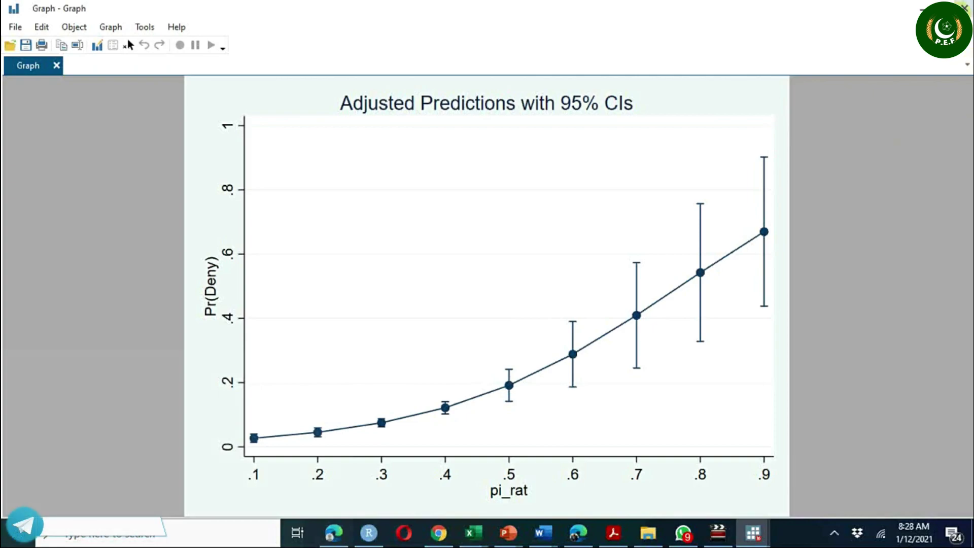
pyautogui.hotkey('alt', 'Tab')
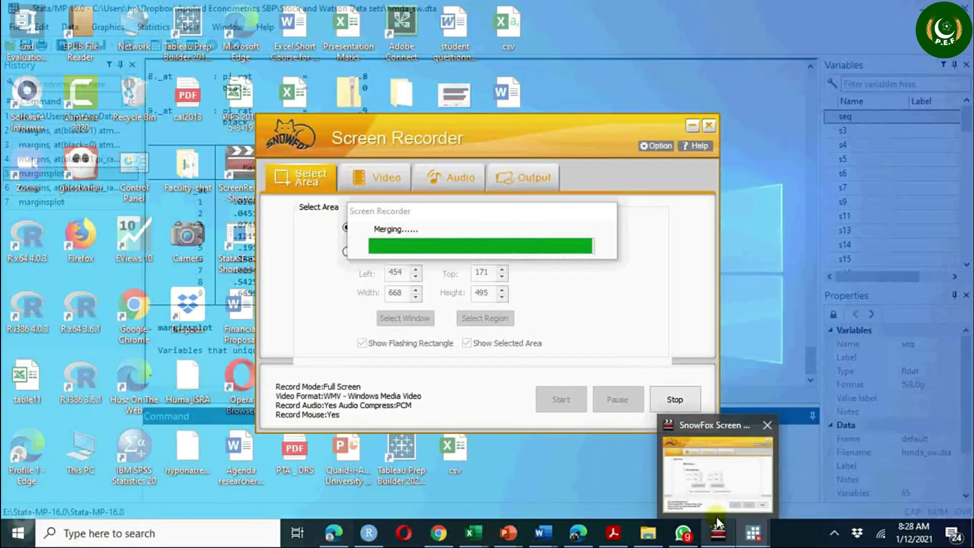
# Extend the ch11 do-file selection starting at Table 11.1 through the scalar w0 definition on line 75, execute it, and show the results window
pyautogui.moveTo(754, 533)
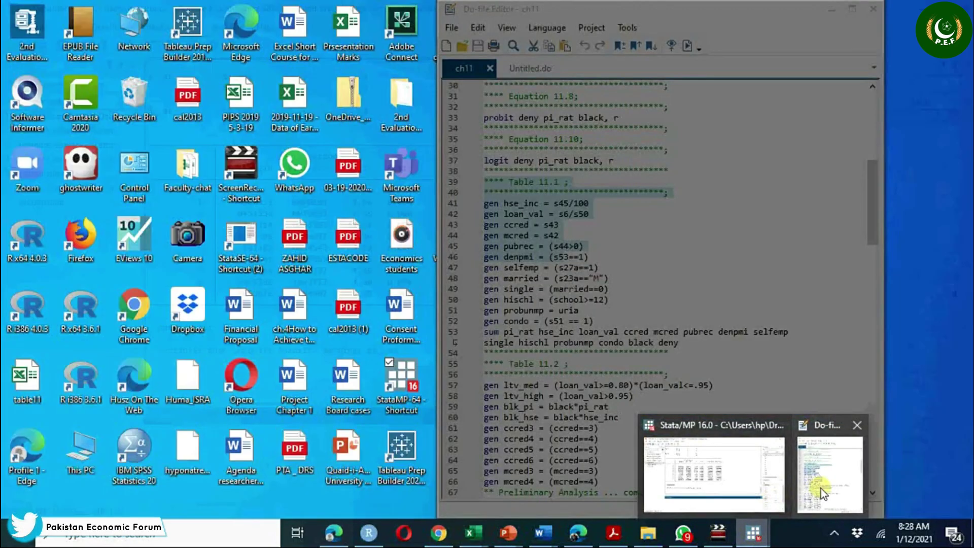
pyautogui.click(820, 487)
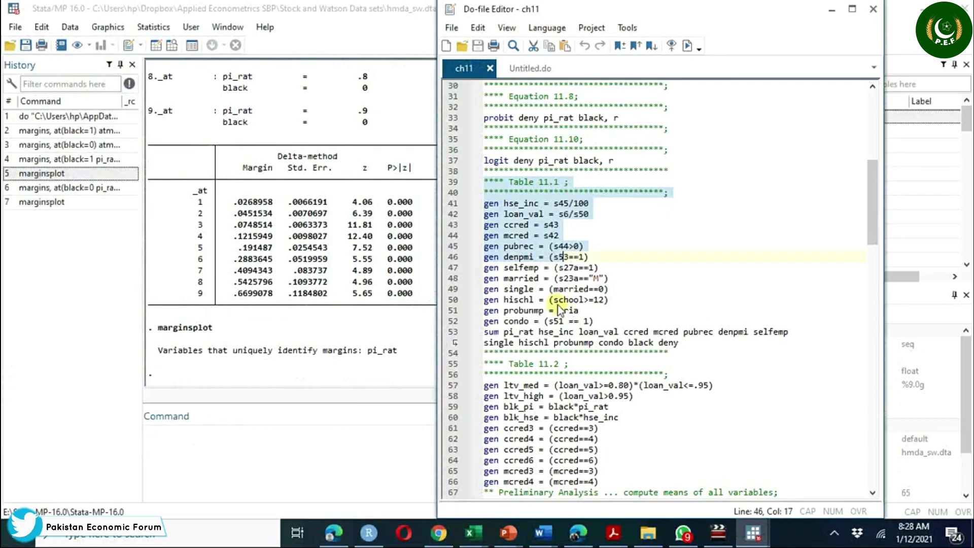
pyautogui.hotkey('shift', 'Down')
pyautogui.hotkey('shift', 'Down')
pyautogui.hotkey('shift', 'Down')
pyautogui.hotkey('shift', 'Down')
pyautogui.hotkey('shift', 'Down')
pyautogui.hotkey('shift', 'Down')
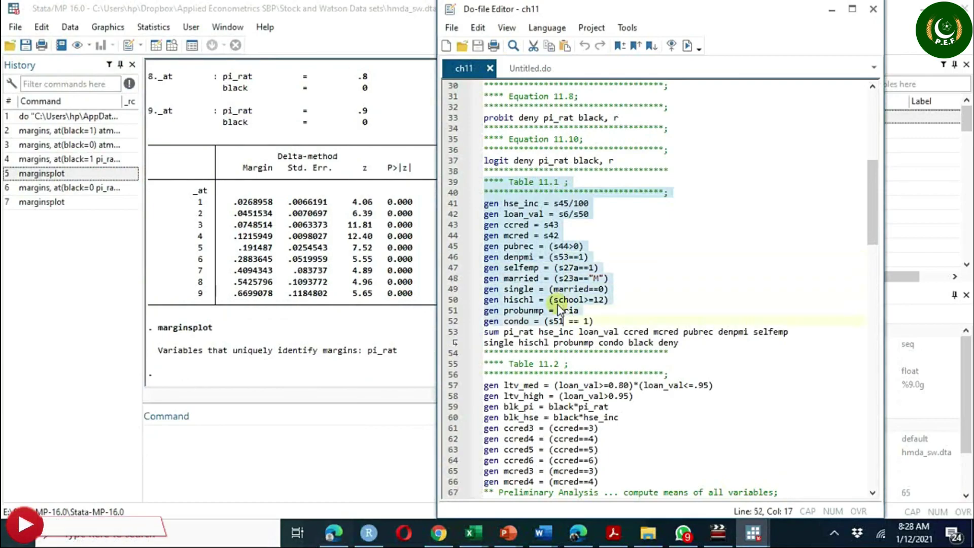
pyautogui.hotkey('shift', 'Down')
pyautogui.hotkey('shift', 'Down')
pyautogui.hotkey('shift', 'Down')
pyautogui.hotkey('shift', 'Down')
pyautogui.hotkey('shift', 'Down')
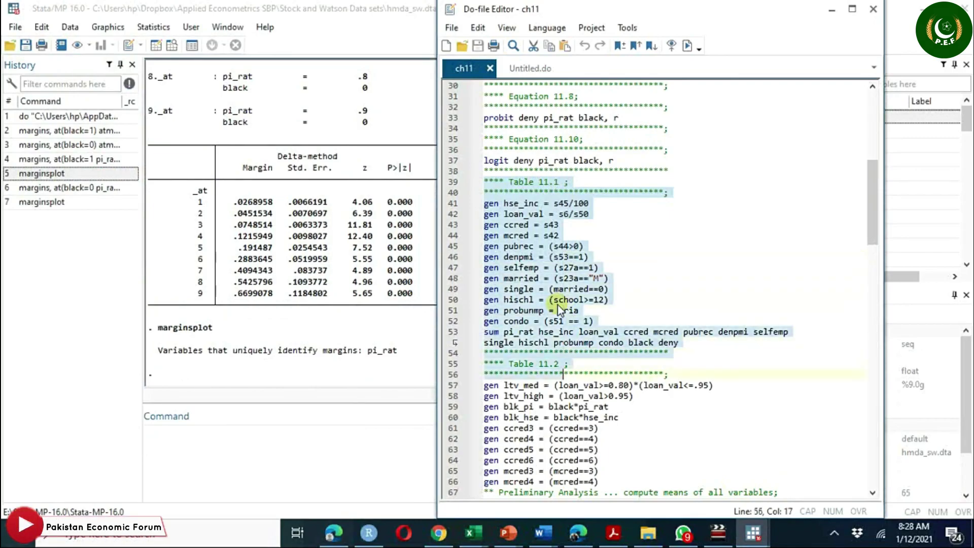
pyautogui.hotkey('shift', 'Down')
pyautogui.hotkey('shift', 'Down')
pyautogui.hotkey('shift', 'Down')
pyautogui.hotkey('shift', 'Down')
pyautogui.hotkey('shift', 'Down')
pyautogui.hotkey('shift', 'Down')
pyautogui.hotkey('shift', 'Down')
pyautogui.hotkey('shift', 'Down')
pyautogui.hotkey('shift', 'Down')
pyautogui.hotkey('shift', 'Down')
pyautogui.hotkey('shift', 'Down')
pyautogui.hotkey('shift', 'Down')
pyautogui.hotkey('shift', 'Down')
pyautogui.hotkey('shift', 'Down')
pyautogui.hotkey('shift', 'Down')
pyautogui.hotkey('shift', 'Down')
pyautogui.hotkey('shift', 'Down')
pyautogui.hotkey('shift', 'Down')
pyautogui.hotkey('shift', 'Down')
pyautogui.hotkey('shift', 'Down')
pyautogui.hotkey('shift', 'Down')
pyautogui.hotkey('shift', 'Down')
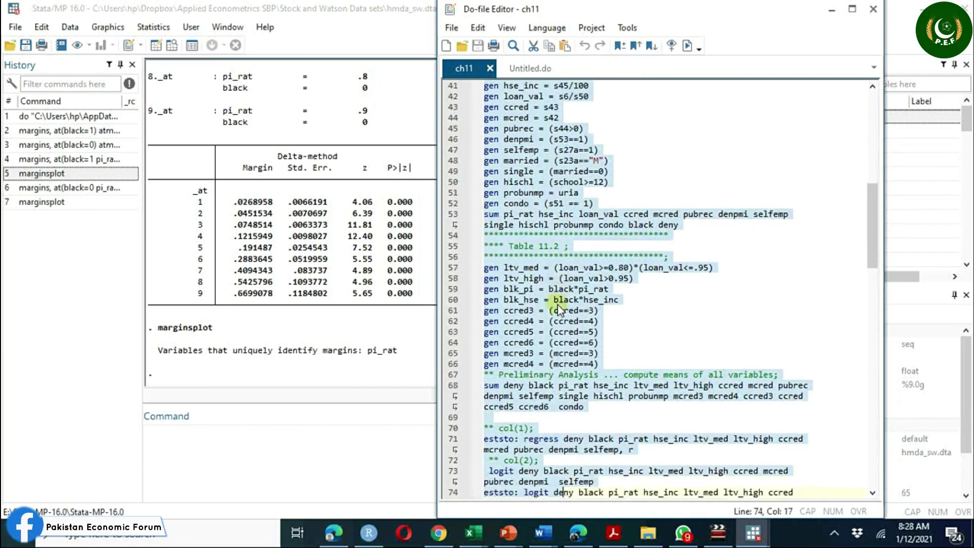
pyautogui.hotkey('shift', 'Down')
pyautogui.hotkey('shift', 'Down')
pyautogui.hotkey('shift', 'Down')
pyautogui.hotkey('shift', 'Down')
pyautogui.hotkey('shift', 'Down')
pyautogui.hotkey('shift', 'Down')
pyautogui.hotkey('shift', 'Down')
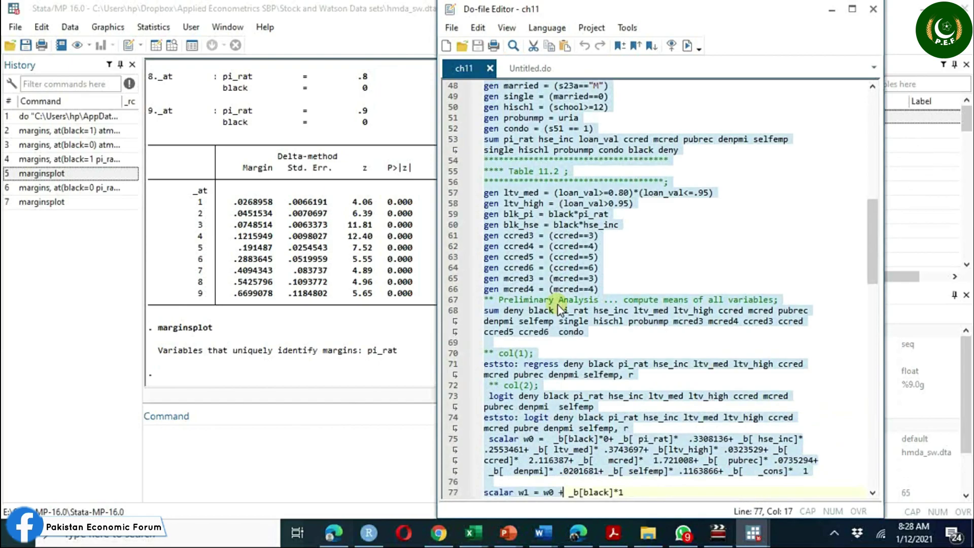
pyautogui.hotkey('shift', 'Up')
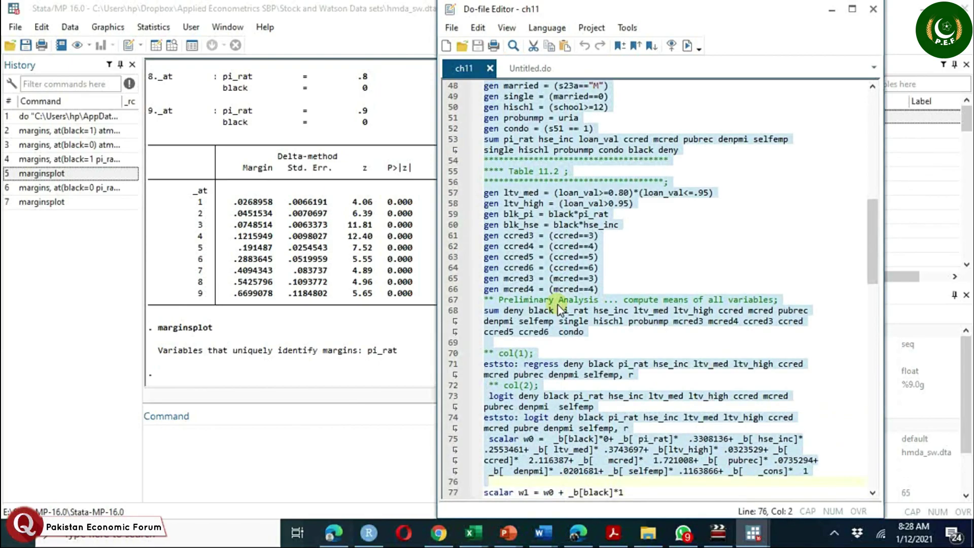
pyautogui.click(687, 46)
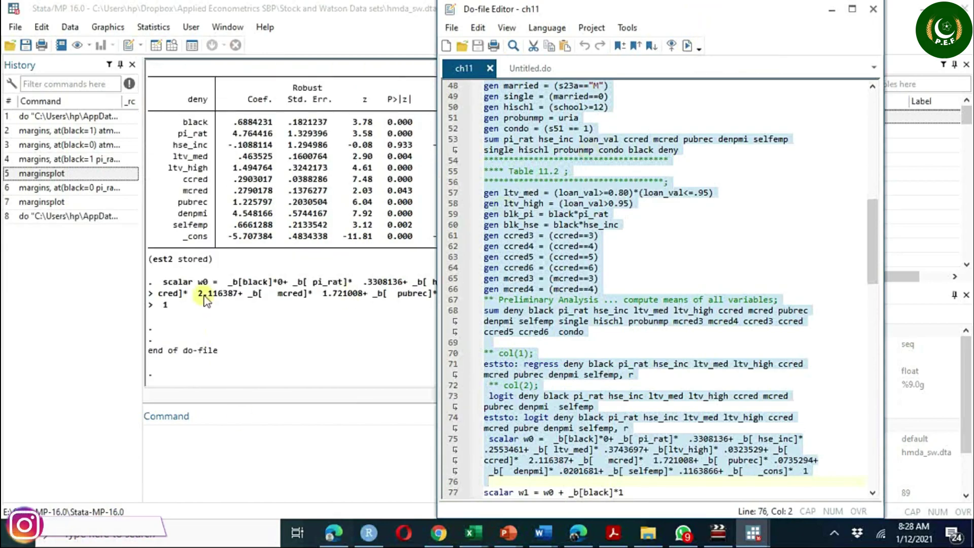
pyautogui.click(265, 450)
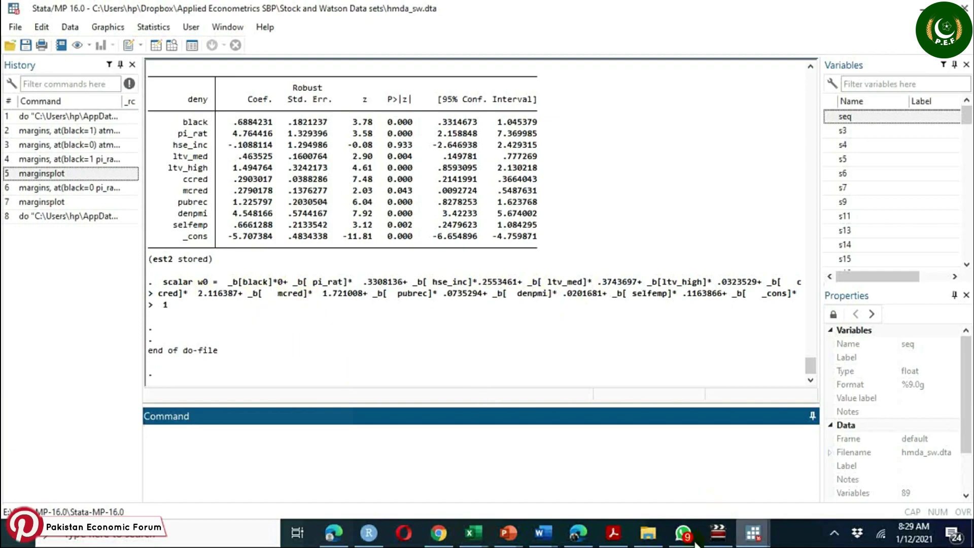
# Execute lines 77 to 80 of the ch11 do-file, defining scalar w1 and displaying the logit probabilities at means, and highlight the resulting difference
pyautogui.moveTo(760, 535)
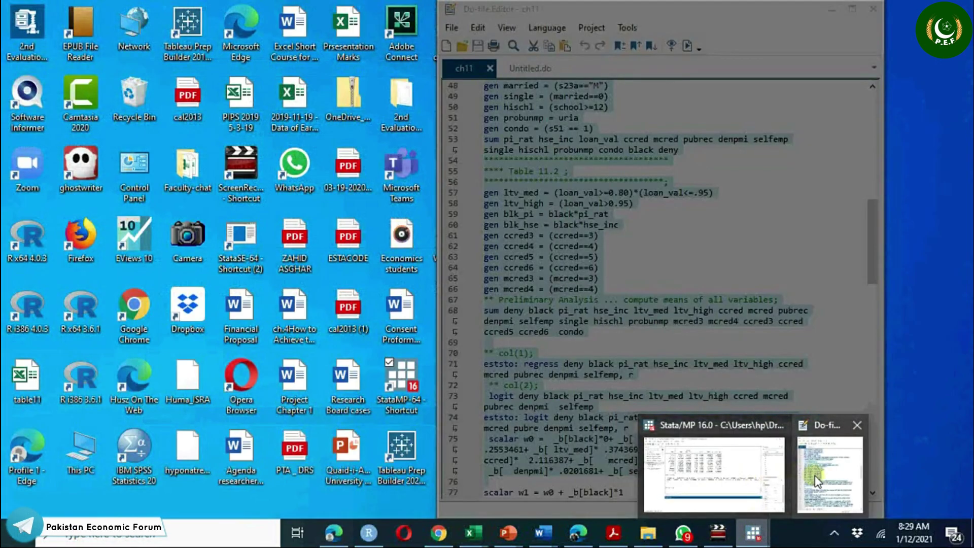
pyautogui.click(794, 481)
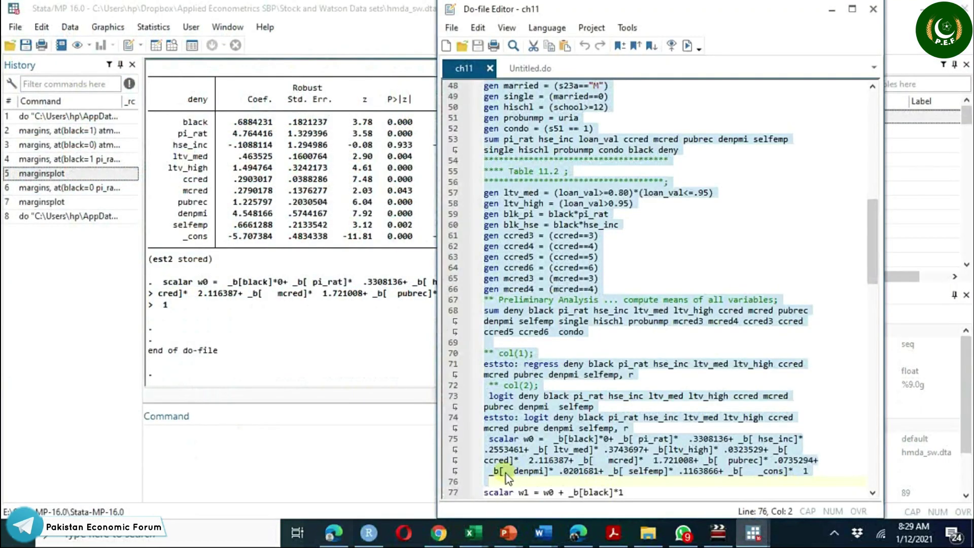
pyautogui.click(487, 488)
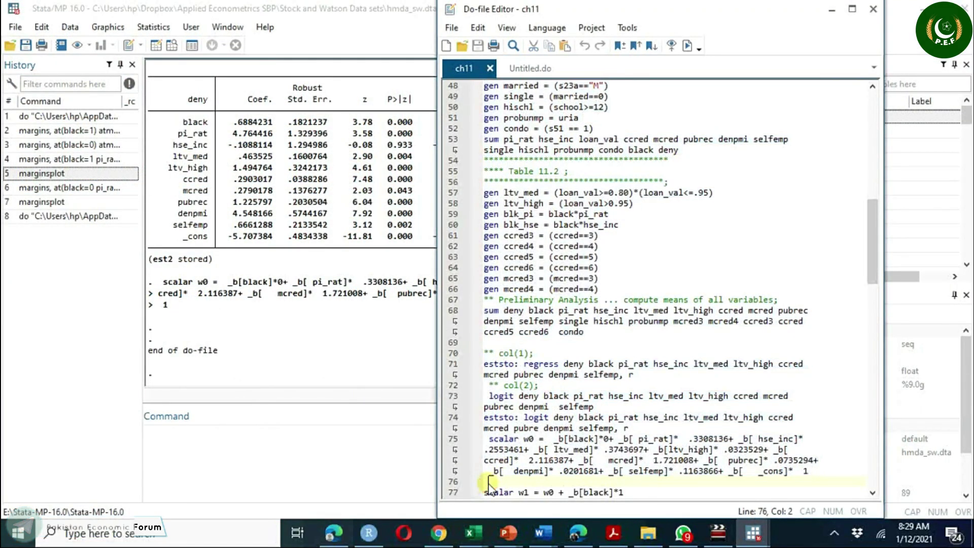
pyautogui.press('Down')
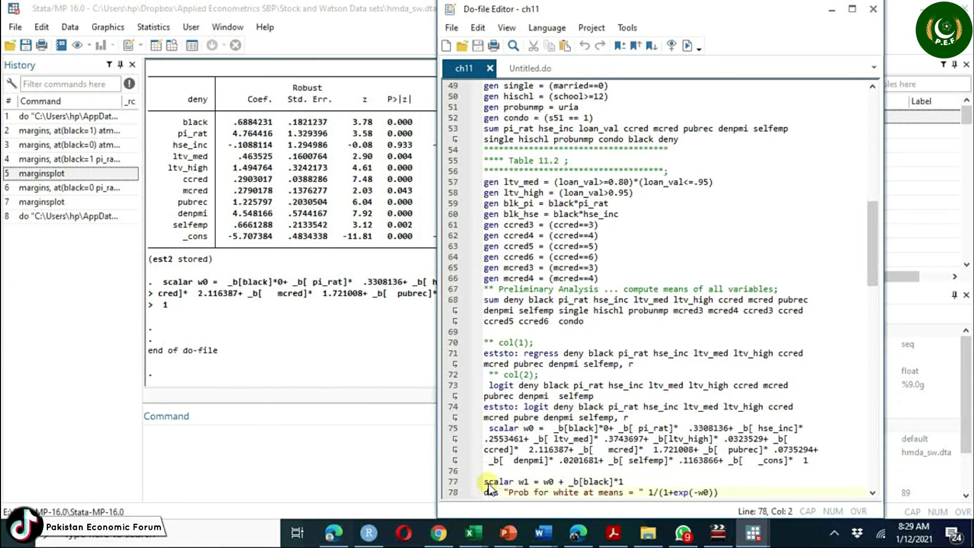
pyautogui.press('Down')
pyautogui.press('Down')
pyautogui.press('Down')
pyautogui.press('Down')
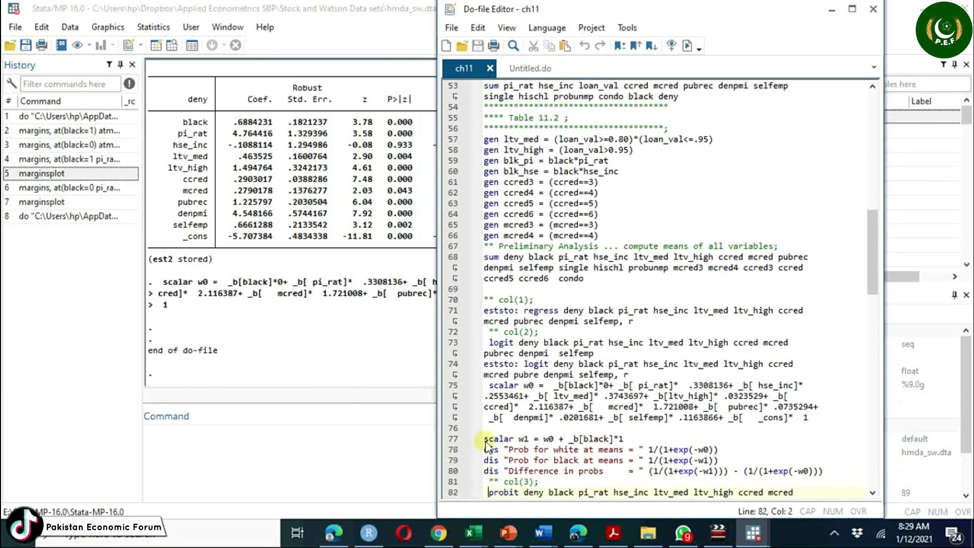
pyautogui.click(484, 441)
pyautogui.hotkey('shift', 'Down')
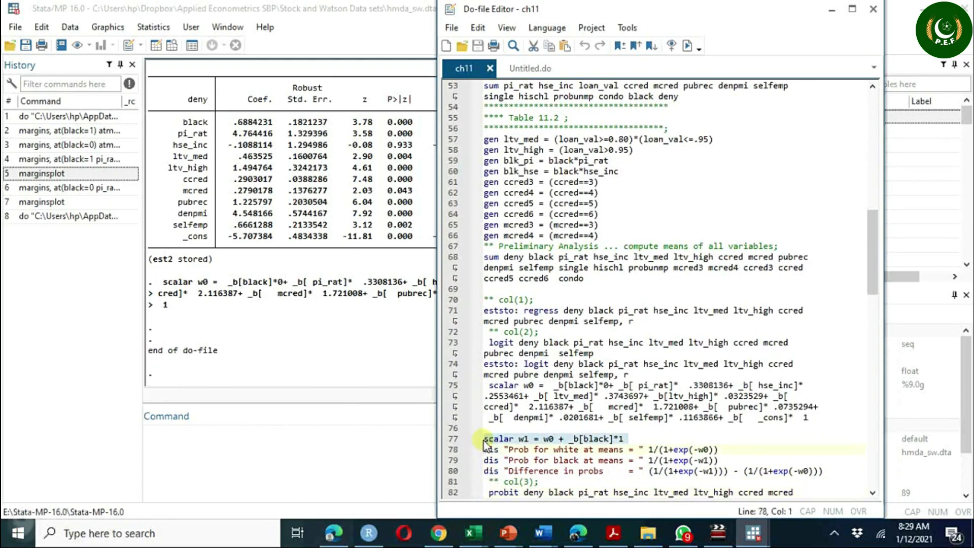
pyautogui.hotkey('shift', 'Down')
pyautogui.hotkey('shift', 'Down')
pyautogui.hotkey('shift', 'Down')
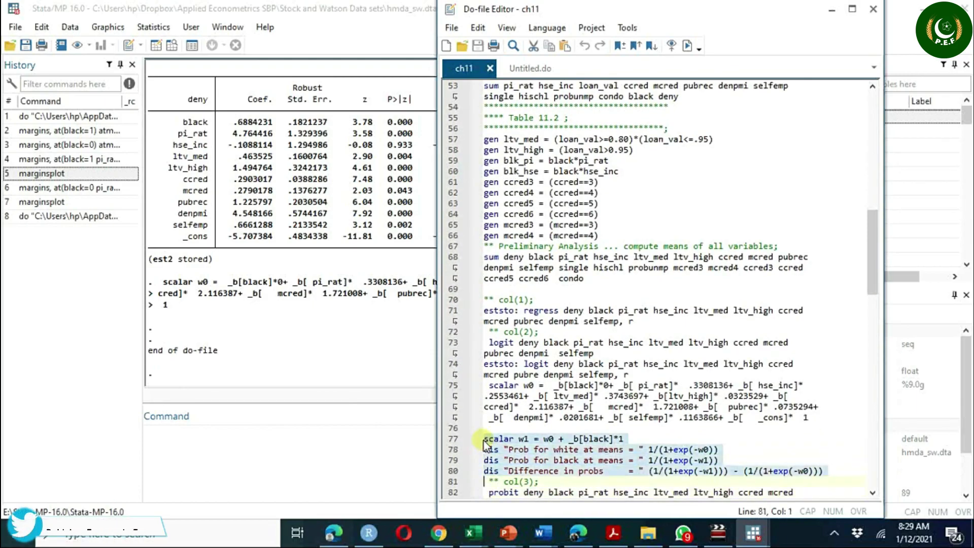
pyautogui.click(688, 46)
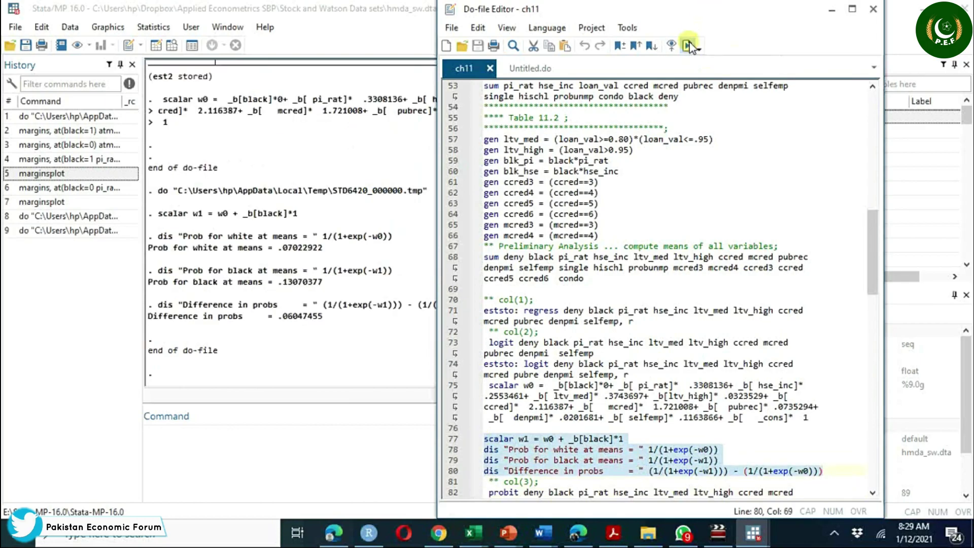
pyautogui.click(284, 320)
pyautogui.moveTo(288, 321); pyautogui.dragTo(304, 321)
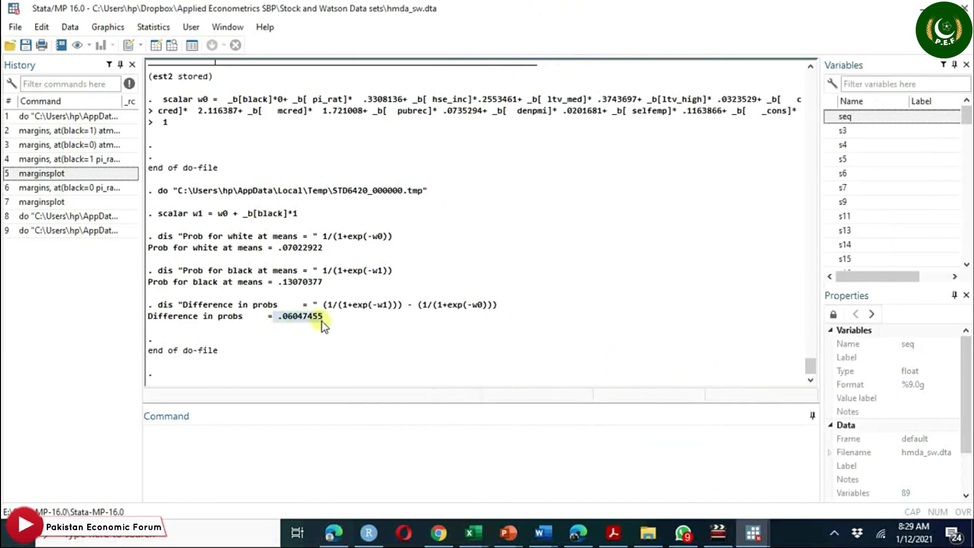
# Run "margins, at(black=1) atmeans" and compare its margin with the manually computed probability for black at means
pyautogui.click(280, 450)
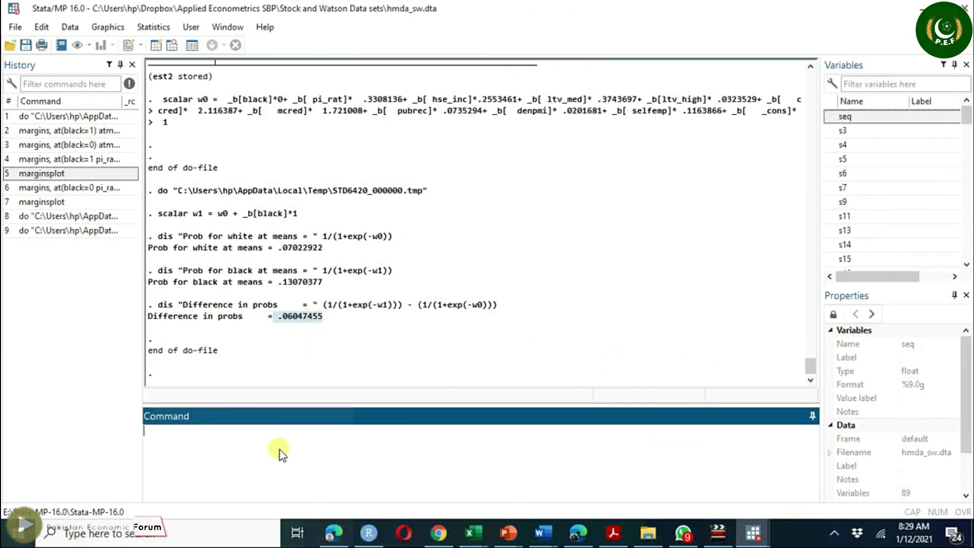
pyautogui.write('margi')
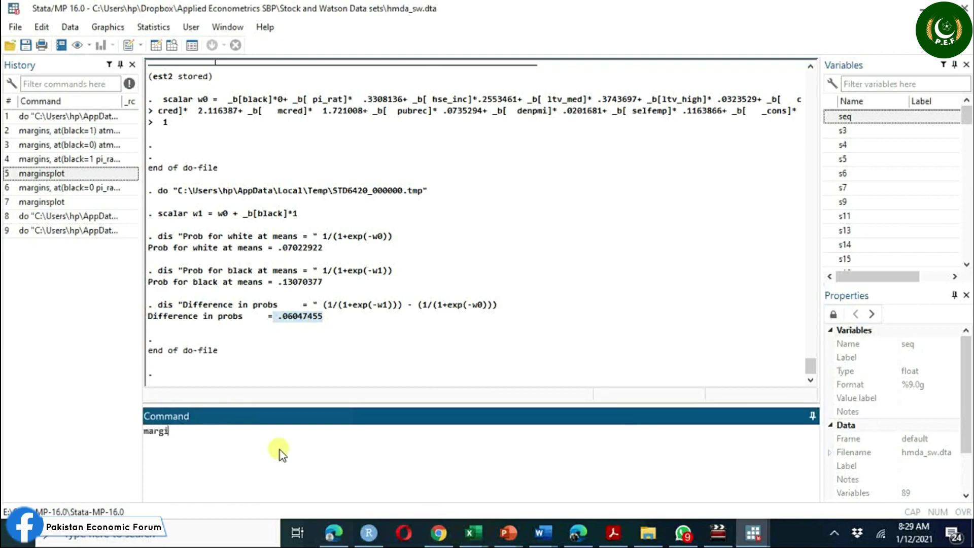
pyautogui.write('ns, at')
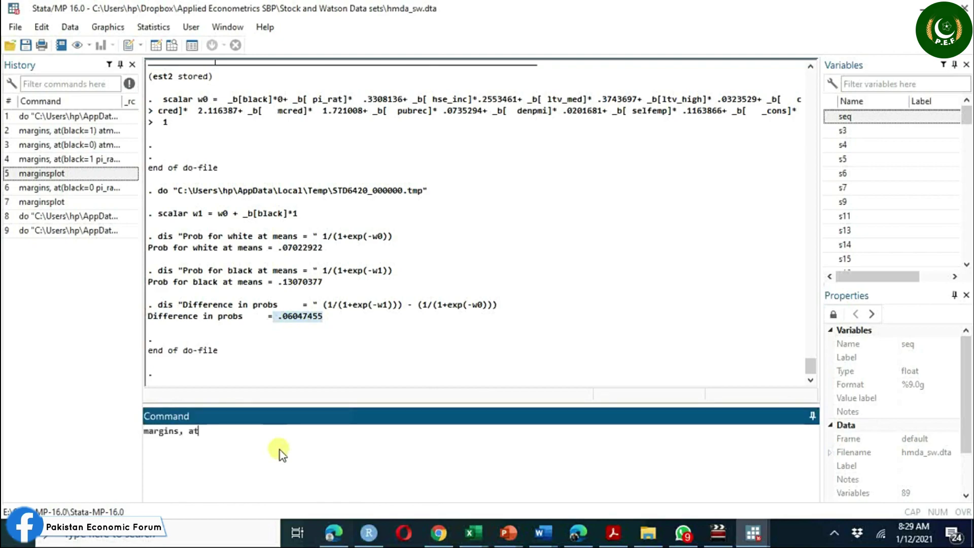
pyautogui.write('(black=1) atmeans')
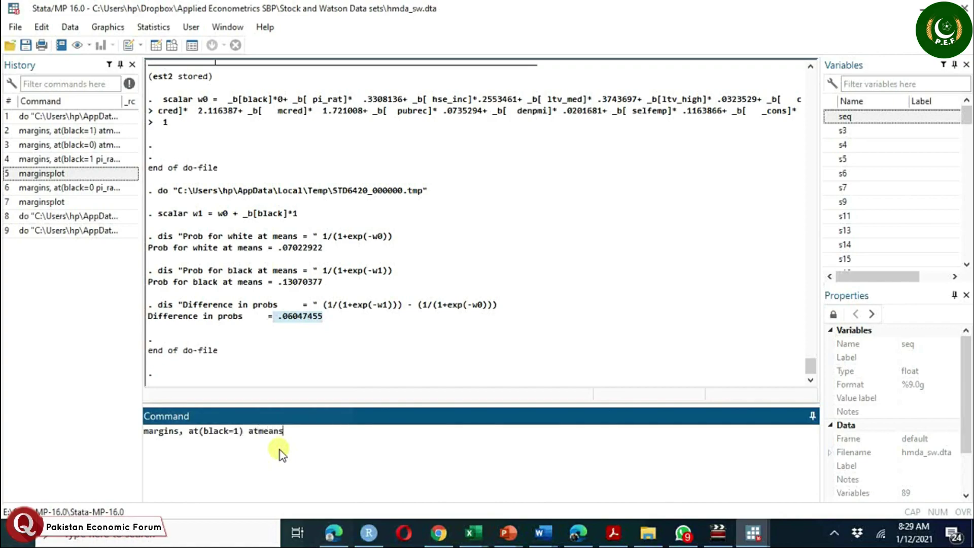
pyautogui.press('Return')
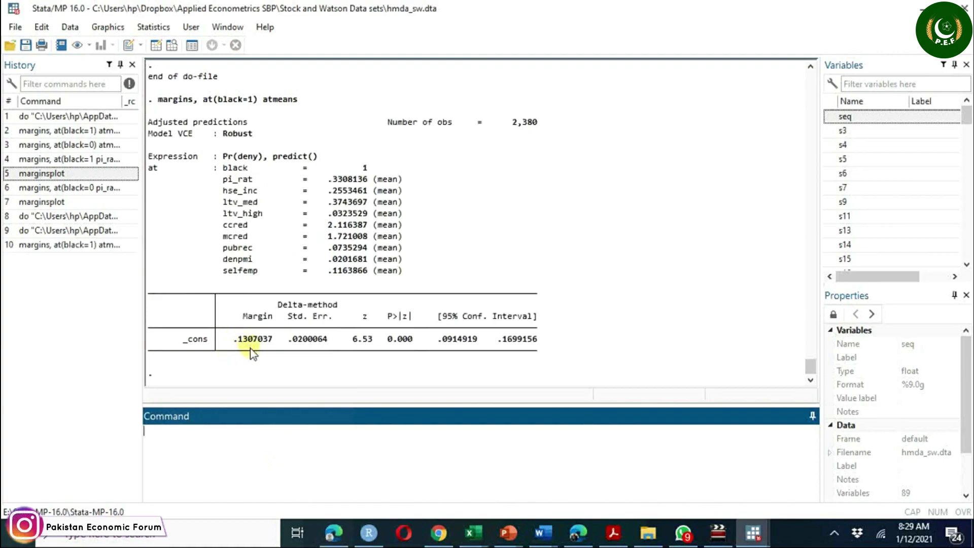
pyautogui.scroll(5, 252, 354)
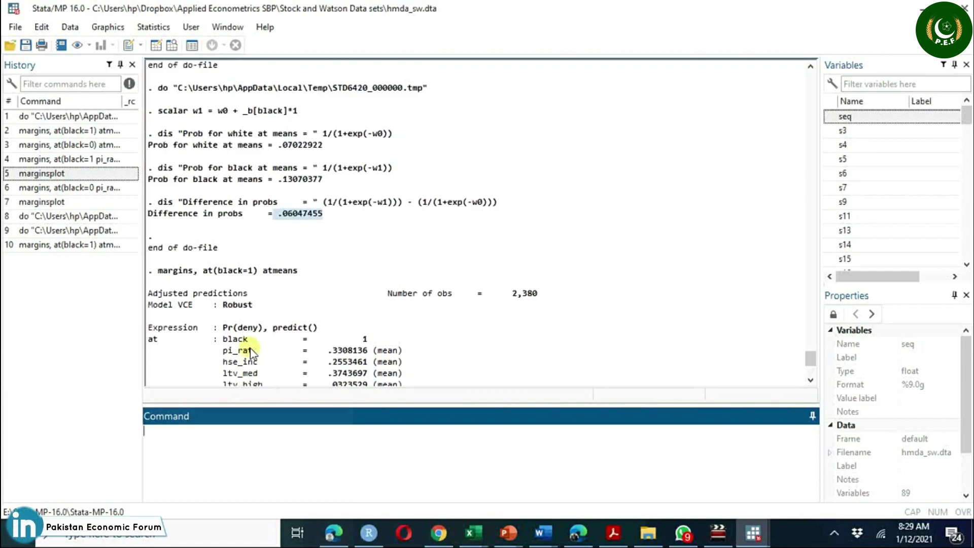
pyautogui.click(272, 194)
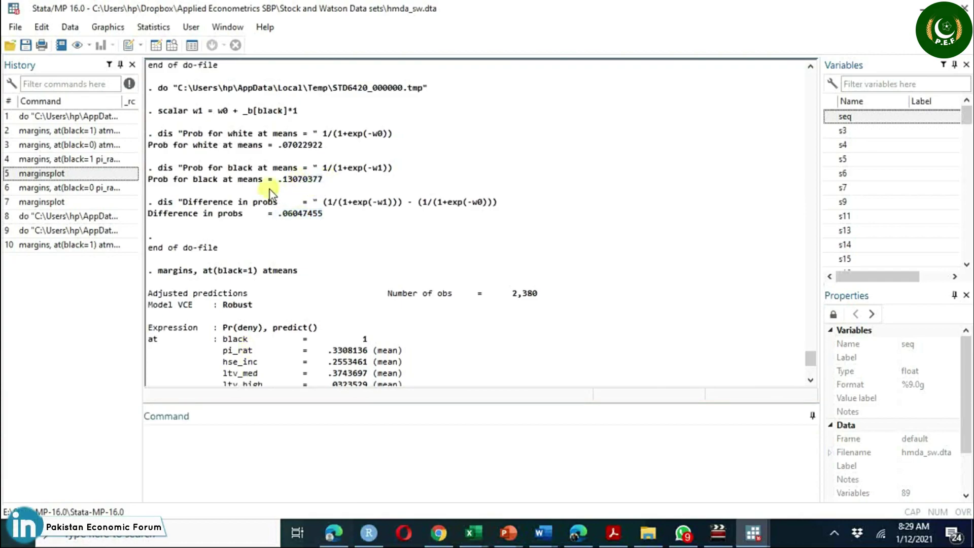
# Rerun the at-means margins command with black set to 0, as "margins, at(black=0) atmeans"
pyautogui.click(97, 245)
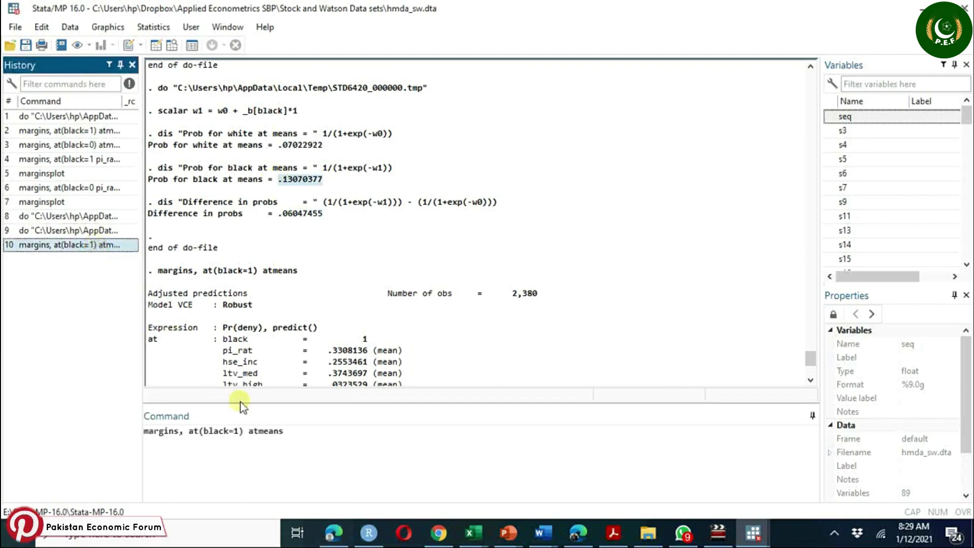
pyautogui.click(238, 433)
pyautogui.press('BackSpace')
pyautogui.write('0')
pyautogui.press('Return')
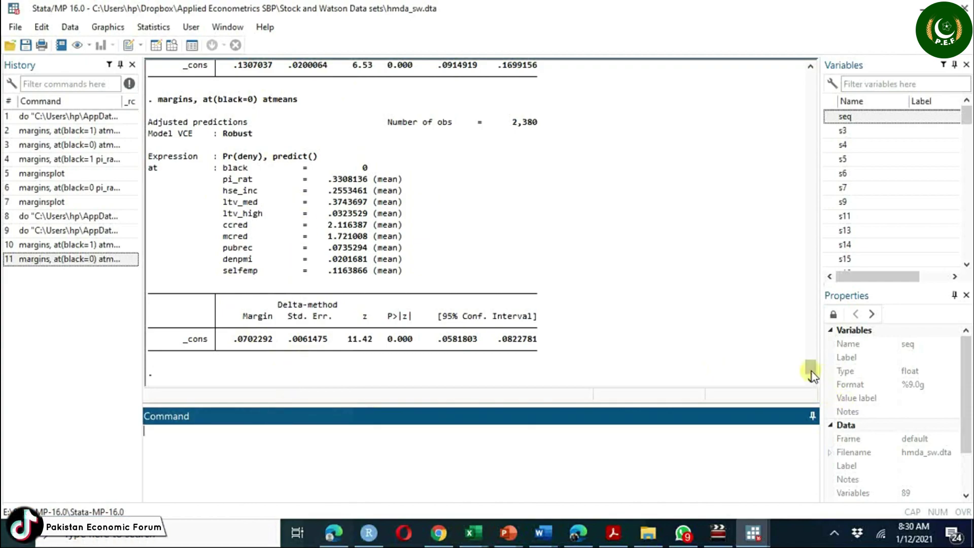
# Review the manually computed white and black probabilities at means in the results, and highlight the difference in probs value
pyautogui.scroll(11, 812, 375)
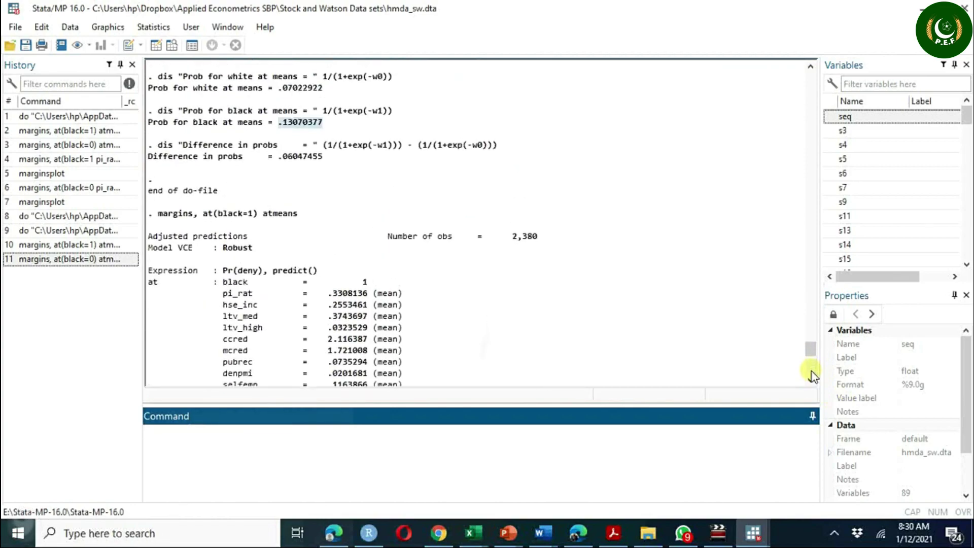
pyautogui.scroll(1, 812, 376)
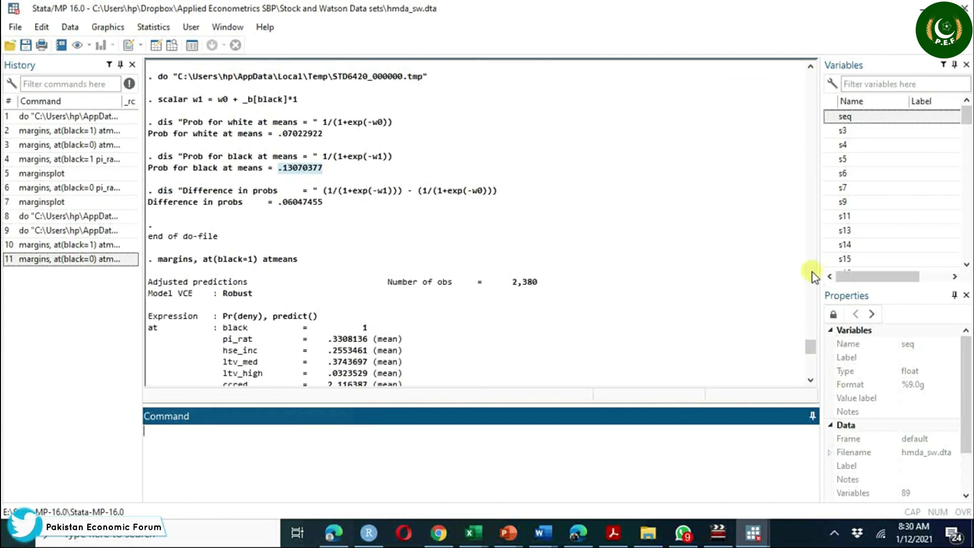
pyautogui.moveTo(278, 205); pyautogui.dragTo(320, 206)
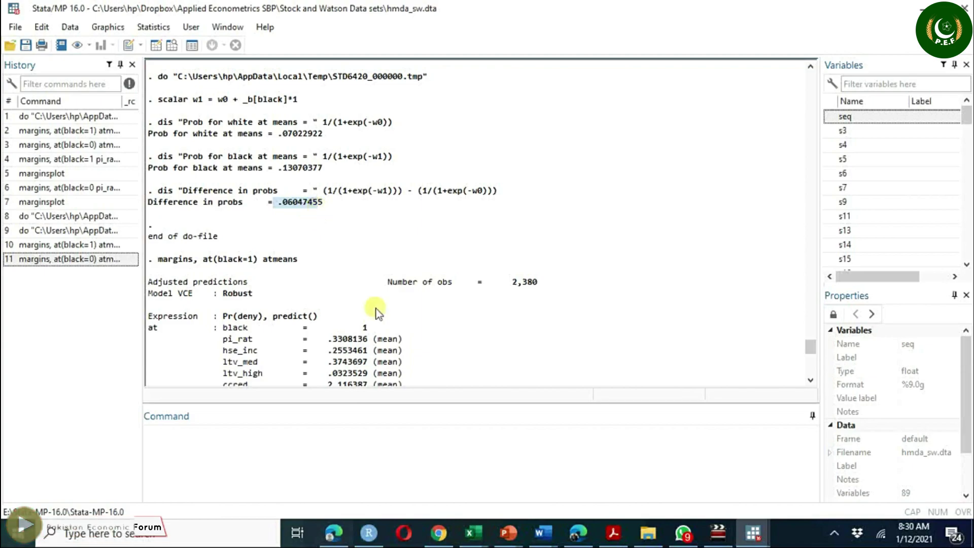
pyautogui.click(380, 445)
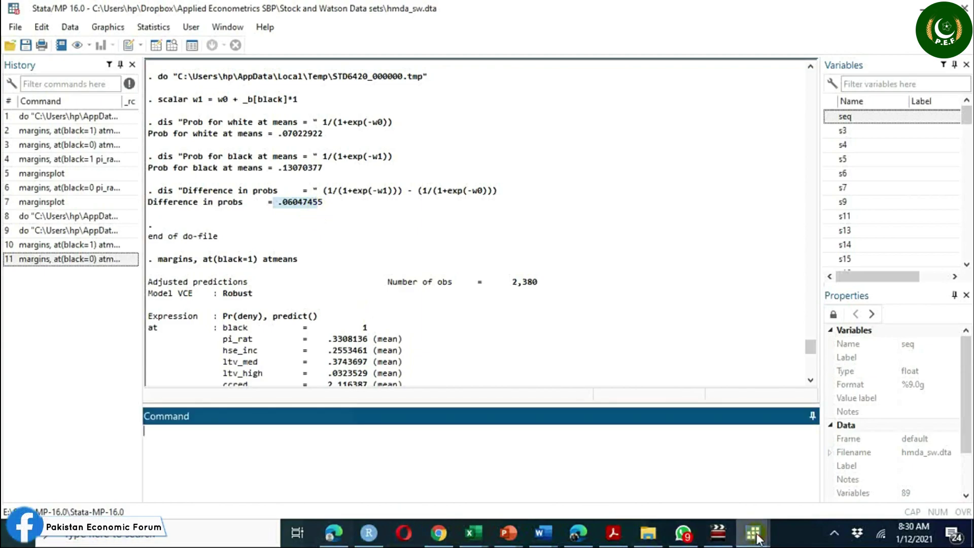
# Execute lines 81 to 137 of the ch11 do-file, covering the probit models, probabilities at means and tests for columns 3 to 6
pyautogui.moveTo(752, 532)
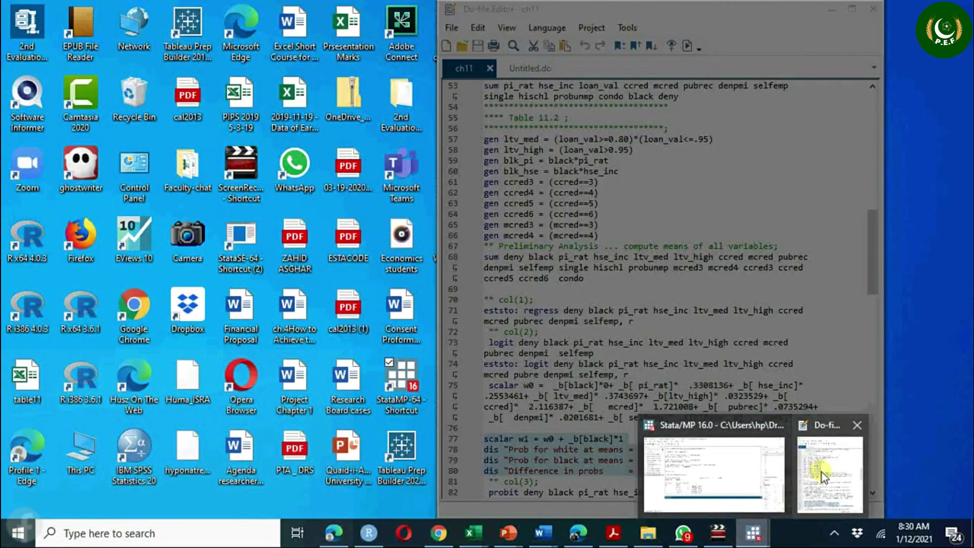
pyautogui.click(823, 473)
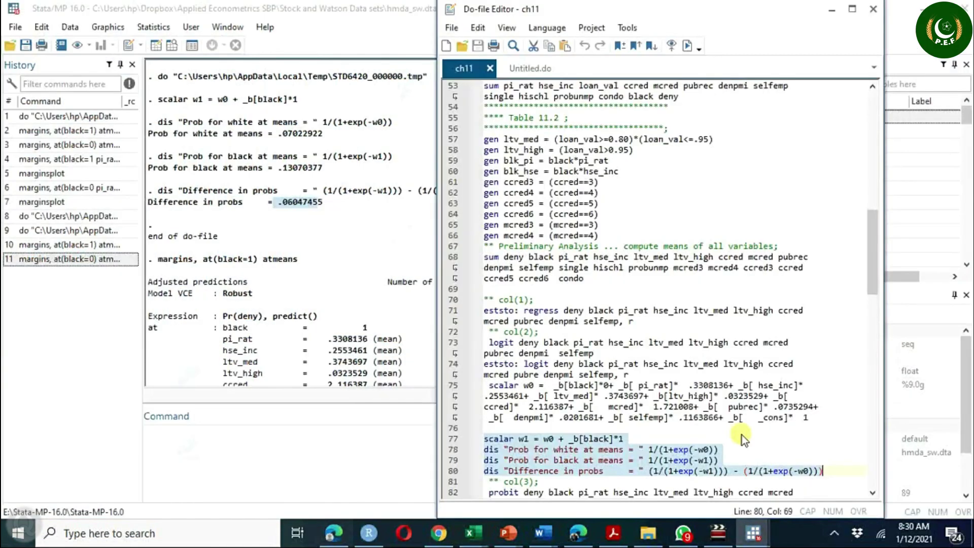
pyautogui.click(751, 459)
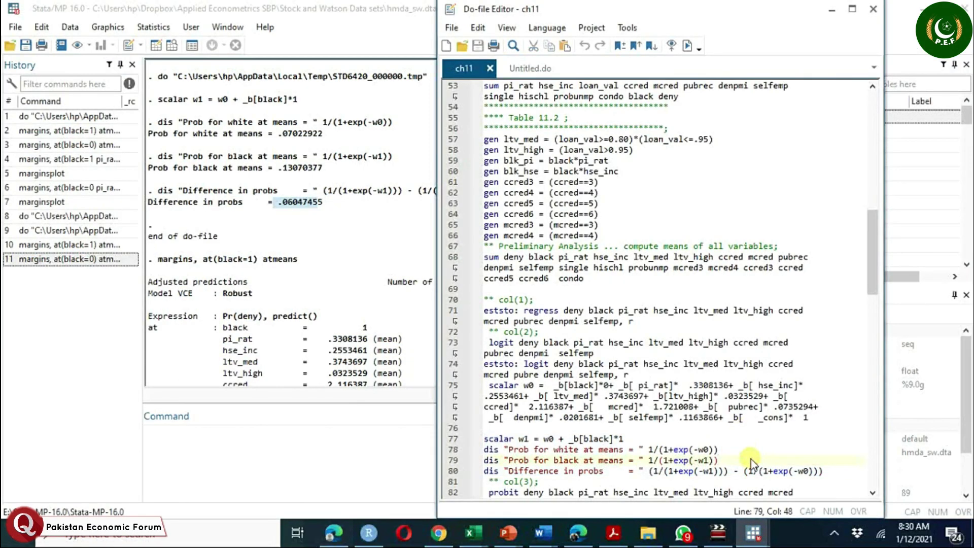
pyautogui.moveTo(872, 253); pyautogui.dragTo(887, 293)
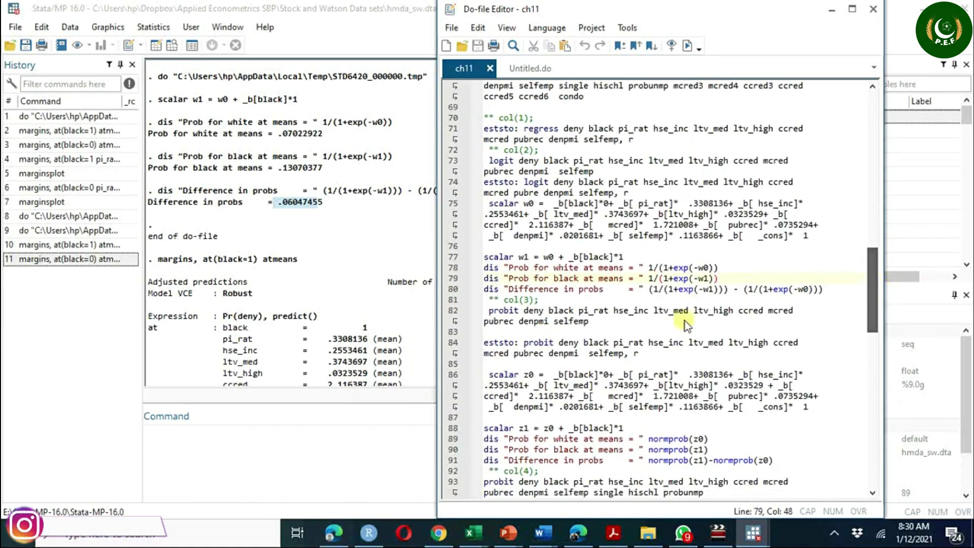
pyautogui.click(508, 343)
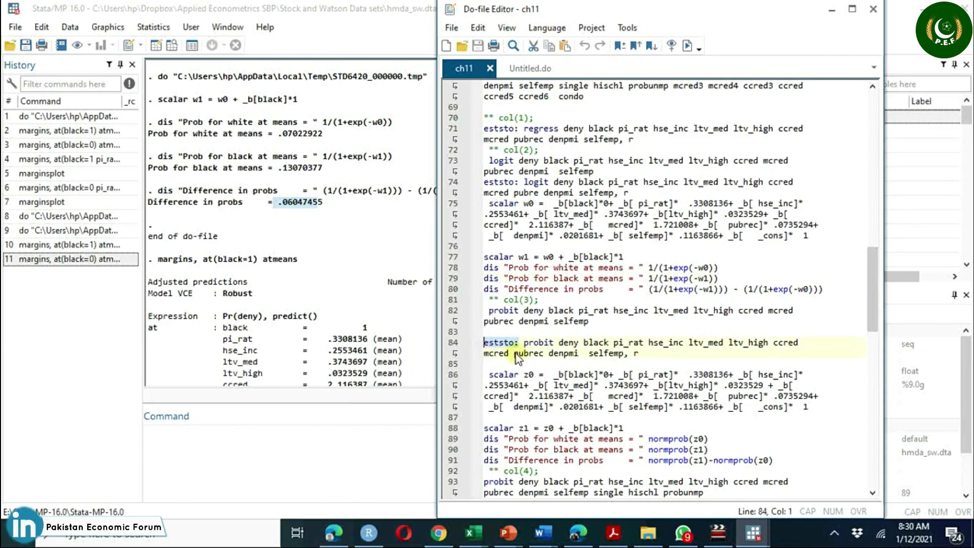
pyautogui.click(489, 297)
pyautogui.hotkey('shift', 'Down')
pyautogui.hotkey('shift', 'Down')
pyautogui.hotkey('shift', 'Down')
pyautogui.hotkey('shift', 'Down')
pyautogui.hotkey('shift', 'Down')
pyautogui.hotkey('shift', 'Down')
pyautogui.hotkey('shift', 'Down')
pyautogui.hotkey('shift', 'Down')
pyautogui.hotkey('shift', 'Down')
pyautogui.hotkey('shift', 'Down')
pyautogui.hotkey('shift', 'Down')
pyautogui.hotkey('shift', 'Down')
pyautogui.hotkey('shift', 'Down')
pyautogui.hotkey('shift', 'Down')
pyautogui.hotkey('shift', 'Down')
pyautogui.hotkey('shift', 'Down')
pyautogui.hotkey('shift', 'Down')
pyautogui.hotkey('shift', 'Down')
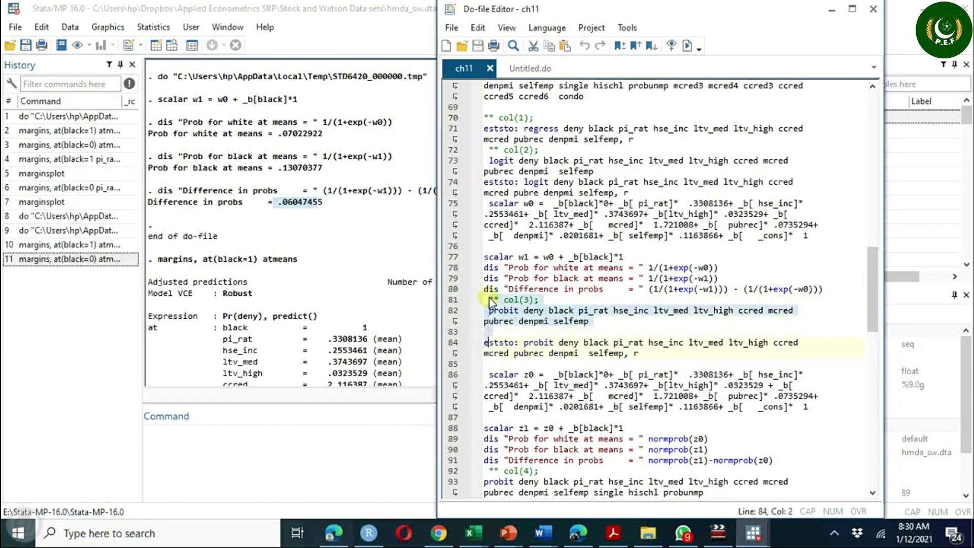
pyautogui.hotkey('shift', 'Down')
pyautogui.hotkey('shift', 'Down')
pyautogui.hotkey('shift', 'Down')
pyautogui.hotkey('shift', 'Down')
pyautogui.hotkey('shift', 'Down')
pyautogui.hotkey('shift', 'Down')
pyautogui.hotkey('shift', 'Down')
pyautogui.hotkey('shift', 'Down')
pyautogui.hotkey('shift', 'Down')
pyautogui.hotkey('shift', 'Down')
pyautogui.hotkey('shift', 'Down')
pyautogui.hotkey('shift', 'Down')
pyautogui.hotkey('shift', 'Down')
pyautogui.hotkey('shift', 'Down')
pyautogui.hotkey('shift', 'Down')
pyautogui.hotkey('shift', 'Down')
pyautogui.hotkey('shift', 'Down')
pyautogui.hotkey('shift', 'Down')
pyautogui.hotkey('shift', 'Down')
pyautogui.hotkey('shift', 'Down')
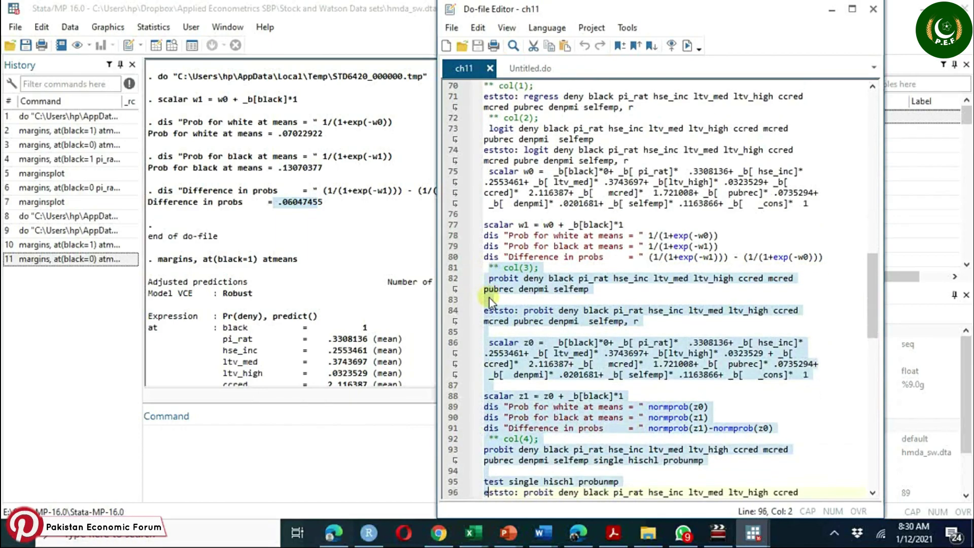
pyautogui.hotkey('shift', 'Down')
pyautogui.hotkey('shift', 'Down')
pyautogui.hotkey('shift', 'Down')
pyautogui.hotkey('shift', 'Down')
pyautogui.hotkey('shift', 'Down')
pyautogui.hotkey('shift', 'Down')
pyautogui.hotkey('shift', 'Down')
pyautogui.hotkey('shift', 'Down')
pyautogui.hotkey('shift', 'Down')
pyautogui.hotkey('shift', 'Down')
pyautogui.hotkey('shift', 'Down')
pyautogui.hotkey('shift', 'Down')
pyautogui.hotkey('shift', 'Down')
pyautogui.hotkey('shift', 'Down')
pyautogui.hotkey('shift', 'Down')
pyautogui.hotkey('shift', 'Down')
pyautogui.hotkey('shift', 'Down')
pyautogui.hotkey('shift', 'Down')
pyautogui.hotkey('shift', 'Down')
pyautogui.hotkey('shift', 'Down')
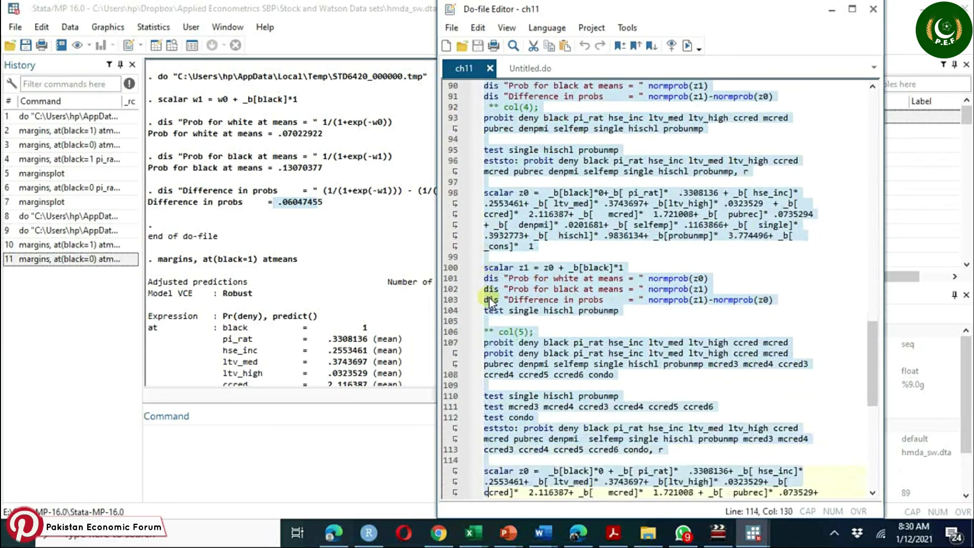
pyautogui.hotkey('shift', 'Down')
pyautogui.hotkey('shift', 'Down')
pyautogui.hotkey('shift', 'Down')
pyautogui.hotkey('shift', 'Down')
pyautogui.hotkey('shift', 'Down')
pyautogui.hotkey('shift', 'Up')
pyautogui.hotkey('shift', 'Up')
pyautogui.hotkey('shift', 'Up')
pyautogui.hotkey('shift', 'Up')
pyautogui.hotkey('shift', 'Down')
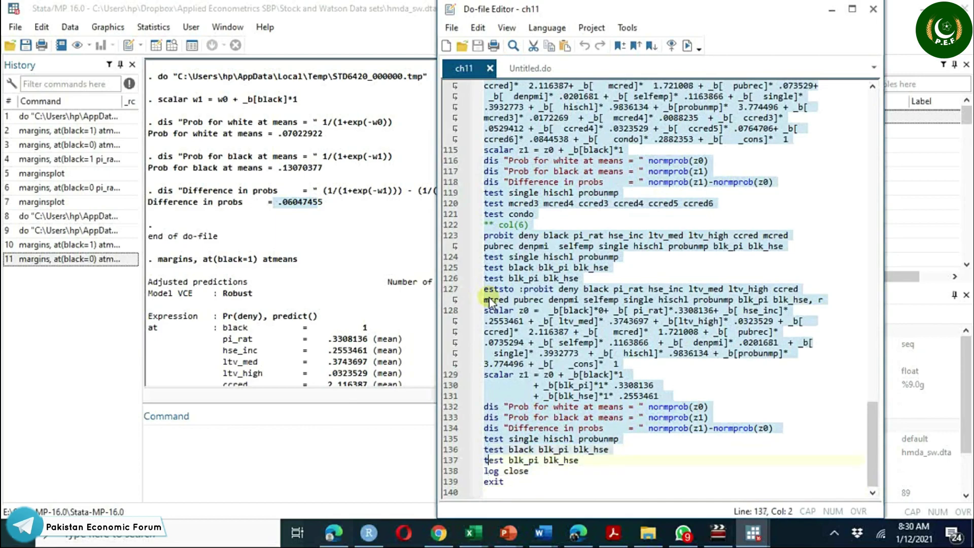
pyautogui.hotkey('shift', 'Down')
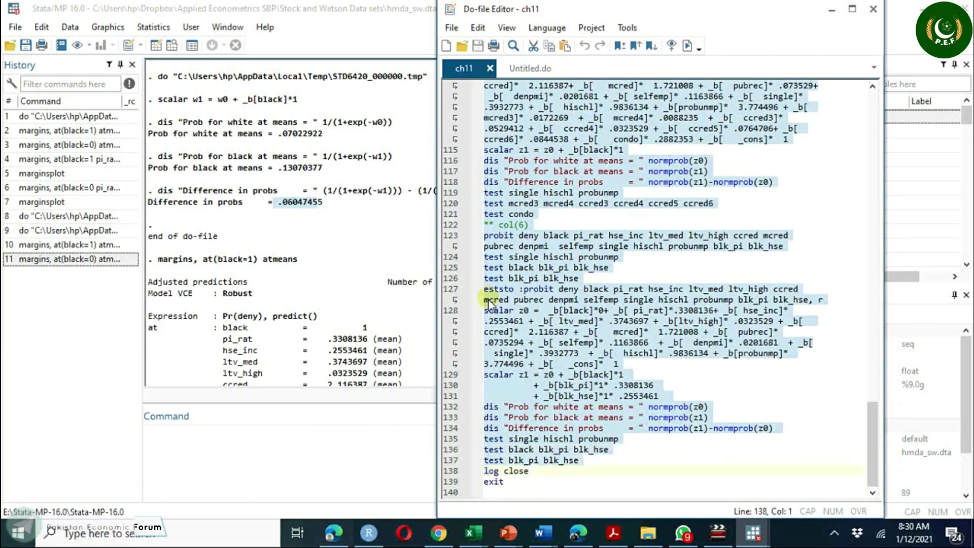
pyautogui.click(685, 46)
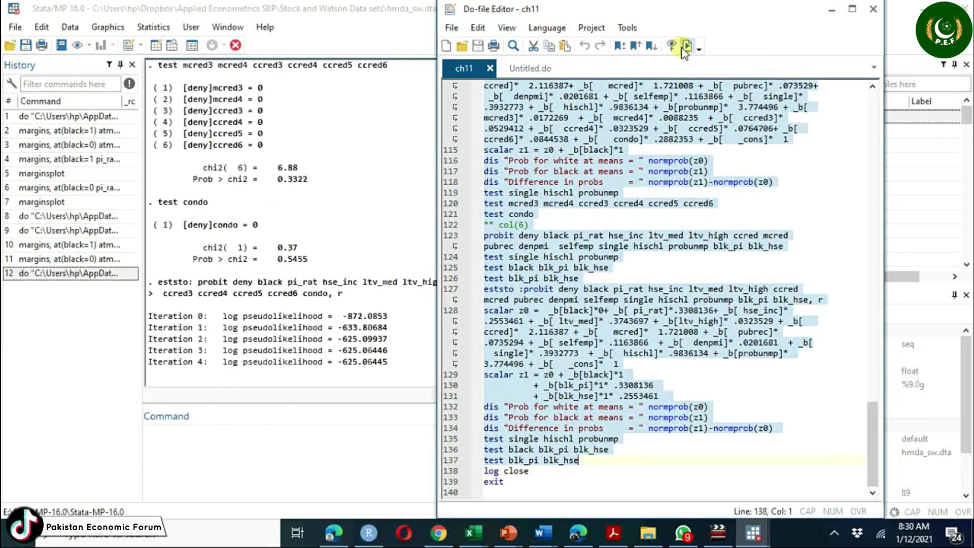
pyautogui.click(268, 442)
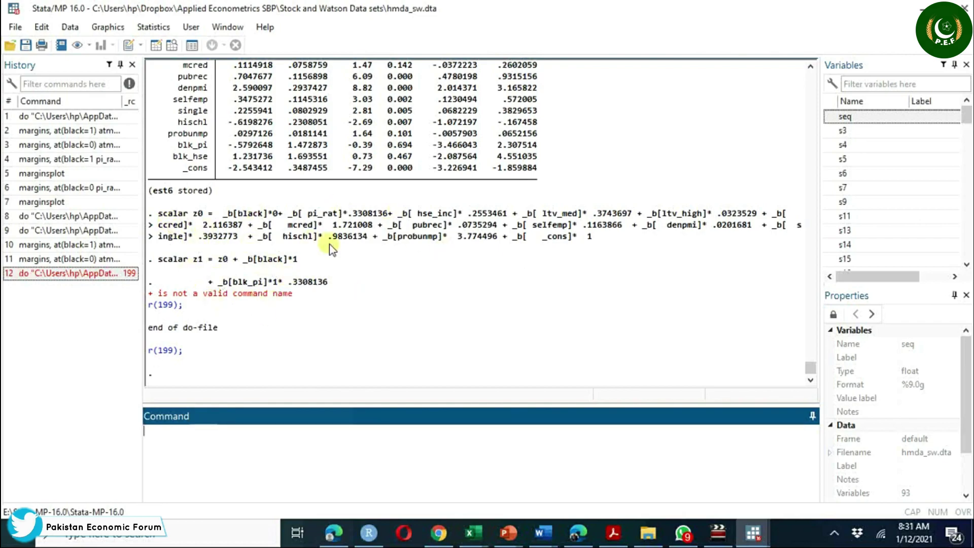
pyautogui.click(64, 24)
pyautogui.moveTo(144, 232)
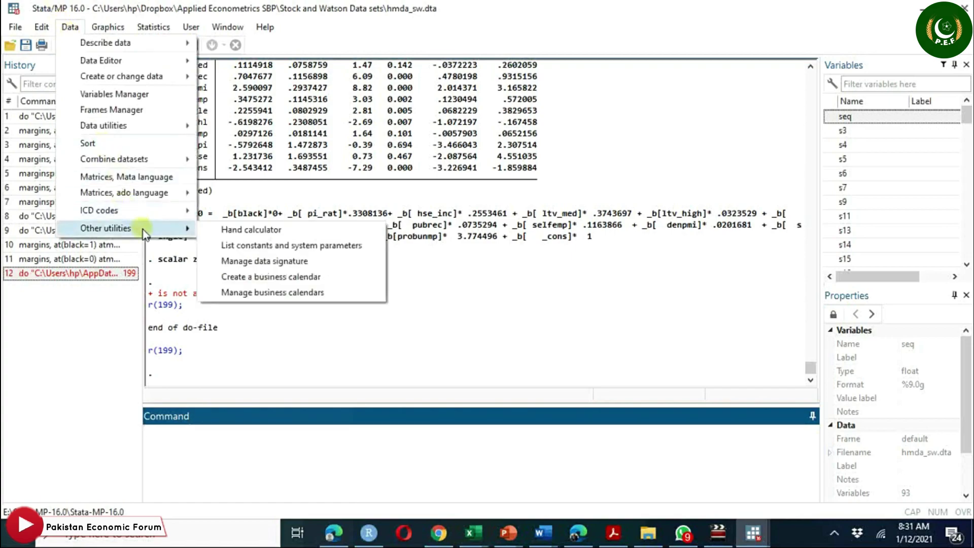
pyautogui.moveTo(154, 27)
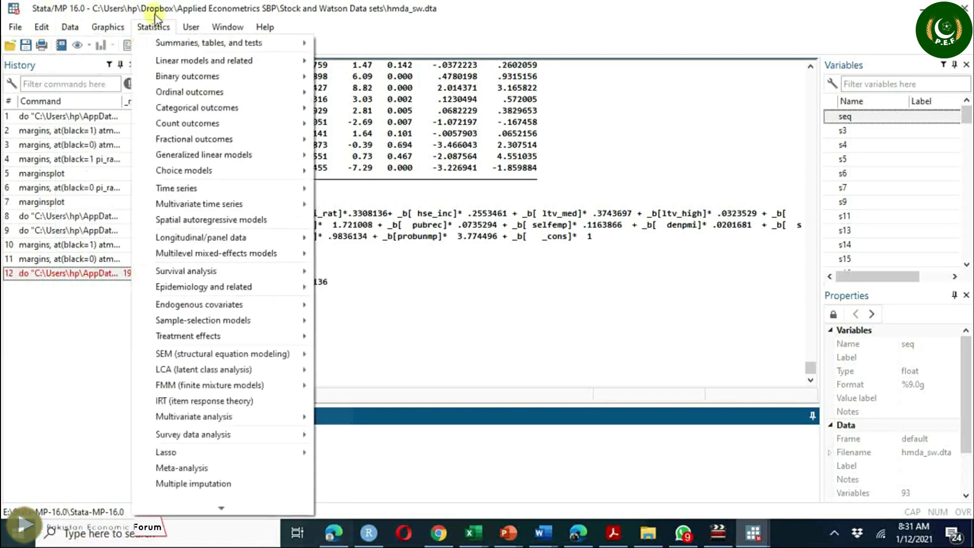
pyautogui.moveTo(222, 508)
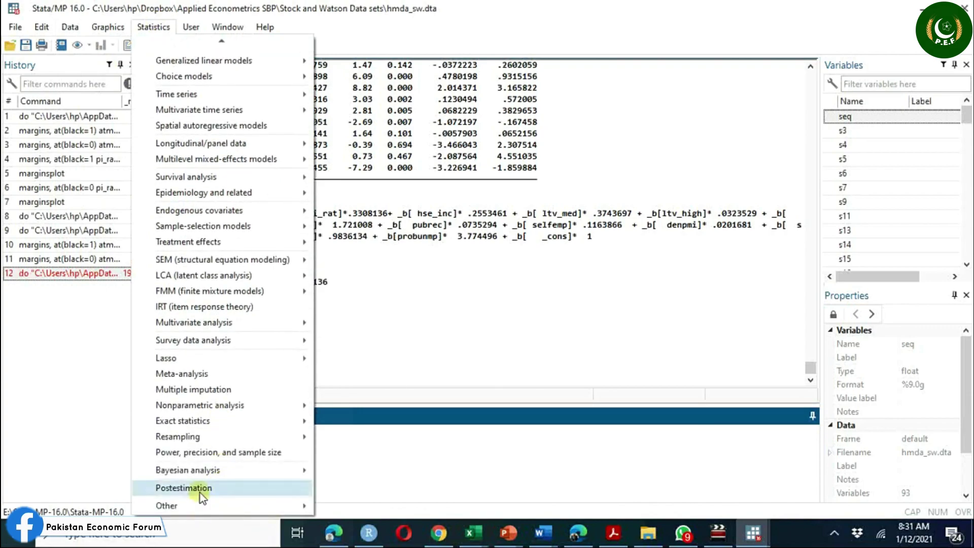
pyautogui.click(184, 487)
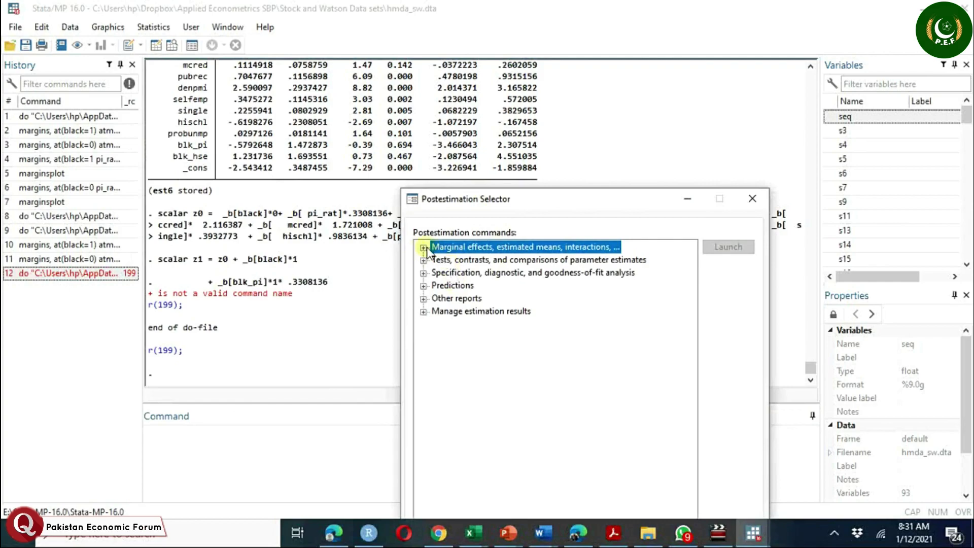
pyautogui.click(753, 199)
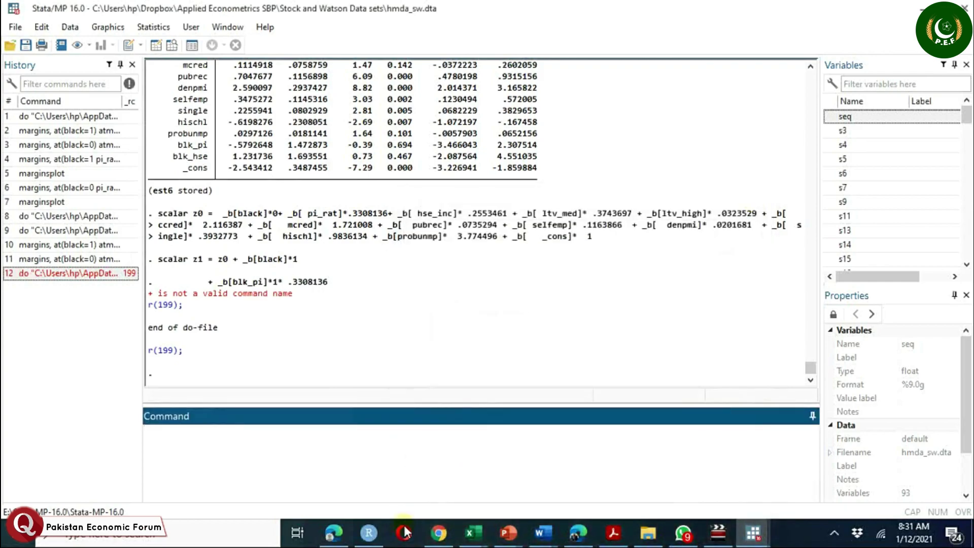
pyautogui.write('m')
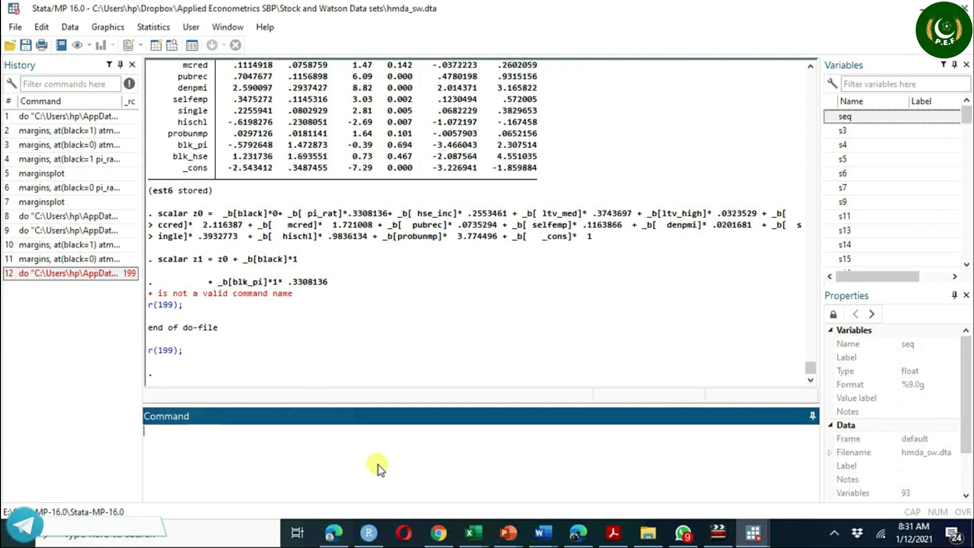
# Tabulate the stored estimates side by side with esttab and review the coefficients from the start of the table
pyautogui.write('esttab')
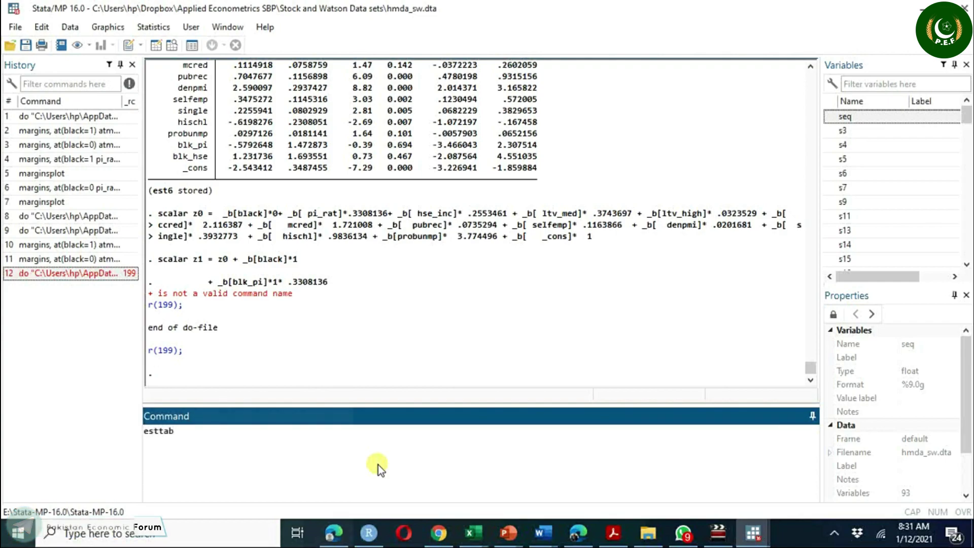
pyautogui.press('Return')
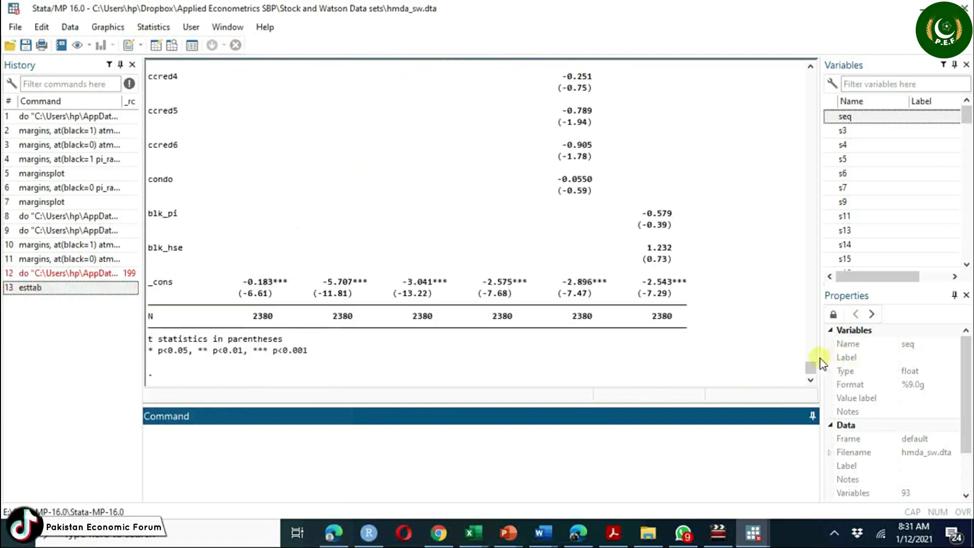
pyautogui.moveTo(809, 375); pyautogui.dragTo(811, 354)
pyautogui.scroll(-2, 810, 354)
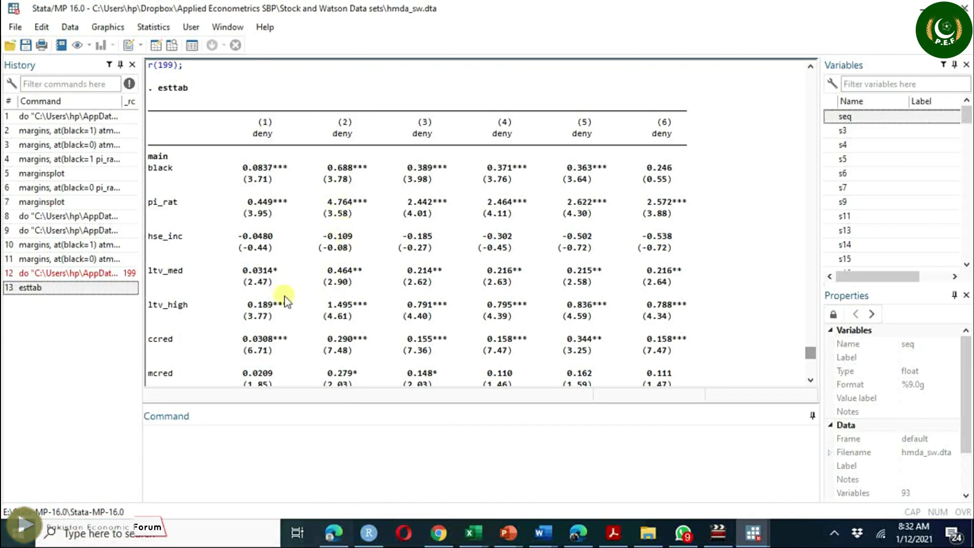
# Estimate a logit of deny on black and pi_rat with robust errors, as "logit deny black pi_rat,r"
pyautogui.click(243, 440)
pyautogui.write('log')
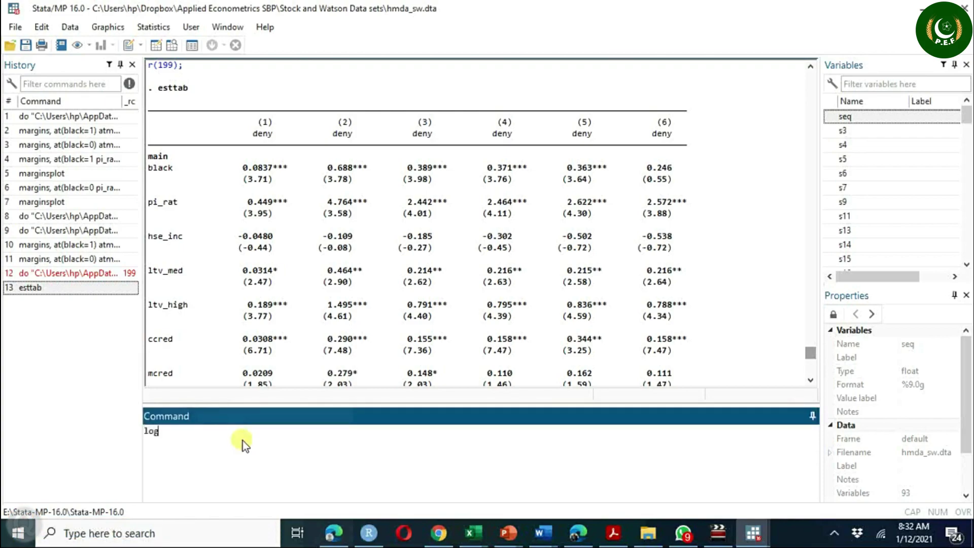
pyautogui.write('it deny black pi_rat')
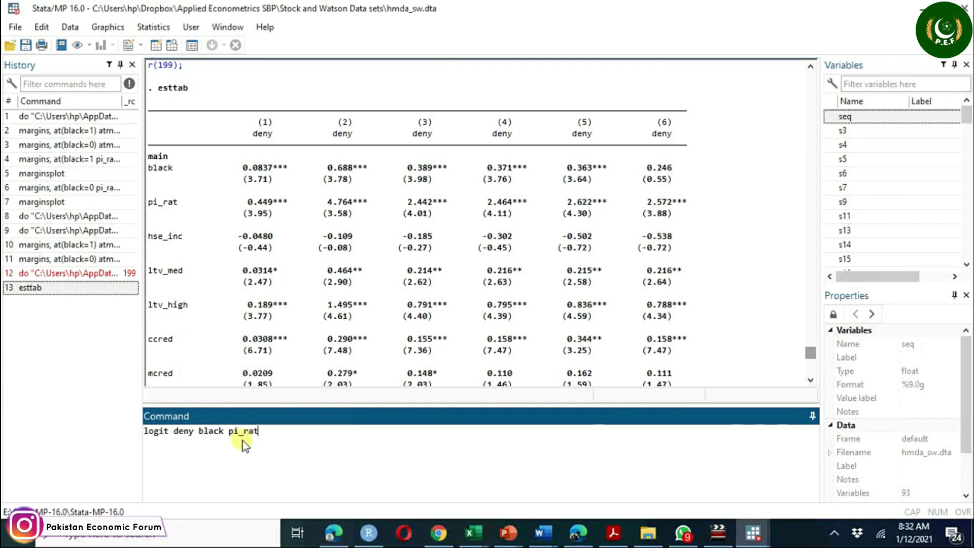
pyautogui.write(',r')
pyautogui.press('Return')
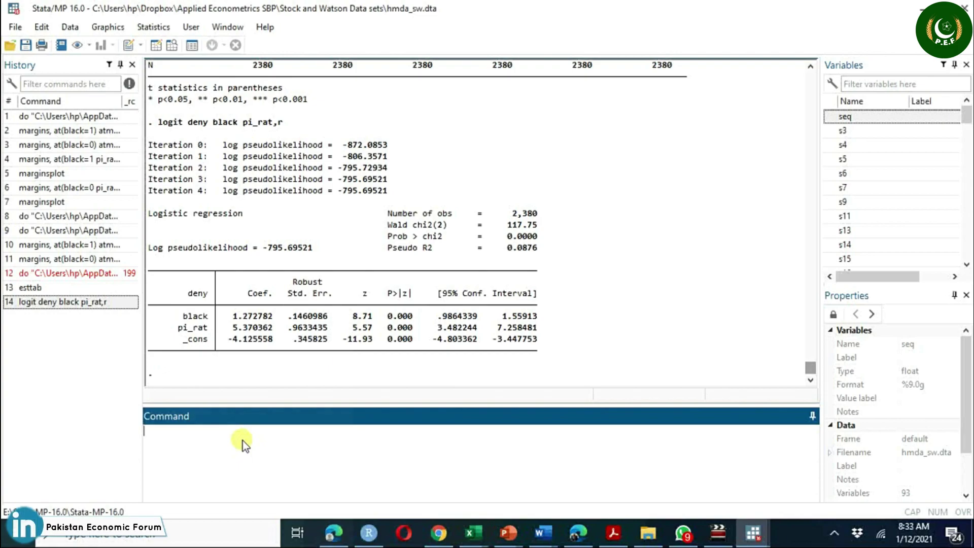
pyautogui.write('logist')
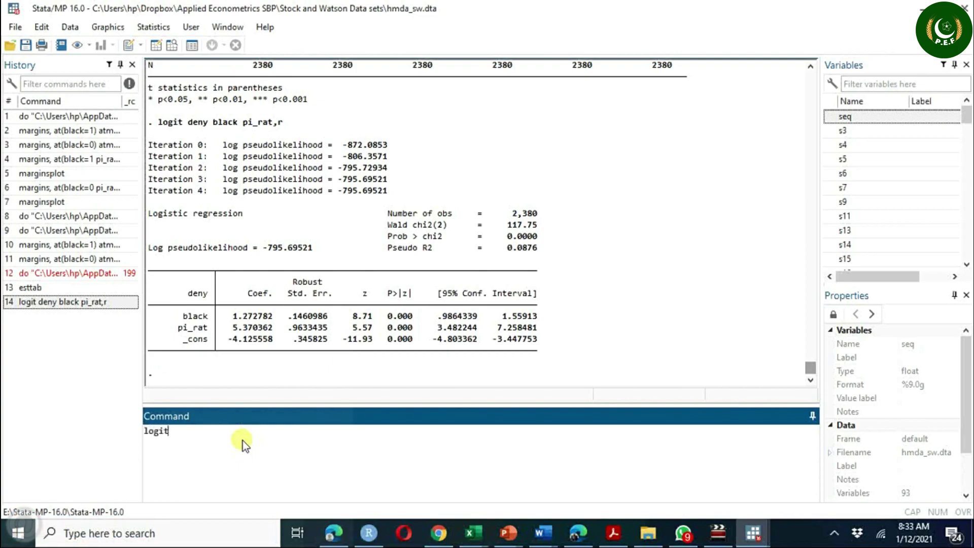
pyautogui.press('BackSpace')
pyautogui.press('BackSpace')
pyautogui.press('BackSpace')
pyautogui.press('BackSpace')
pyautogui.press('BackSpace')
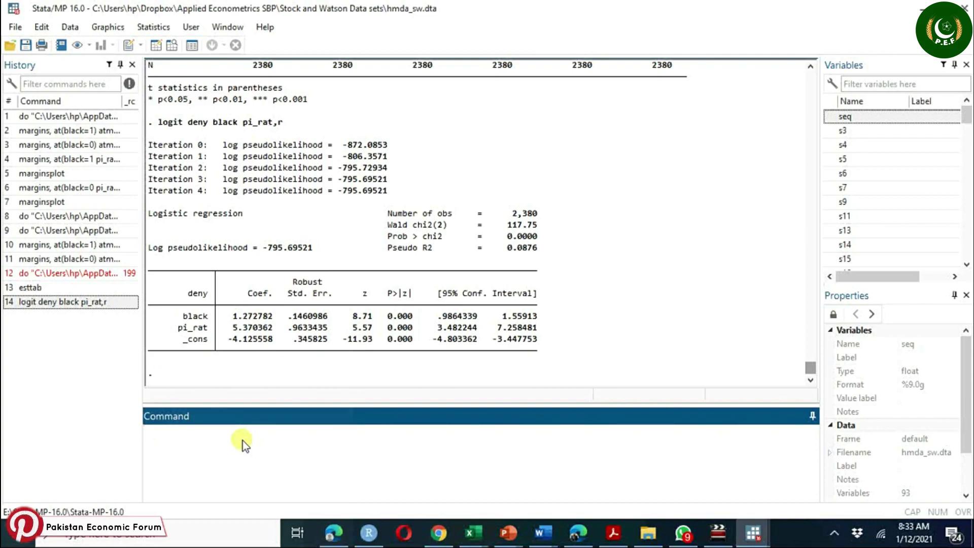
# Rerun the previous logit with odds ratios instead of robust errors, as "logit deny black pi_rat,or"
pyautogui.click(73, 306)
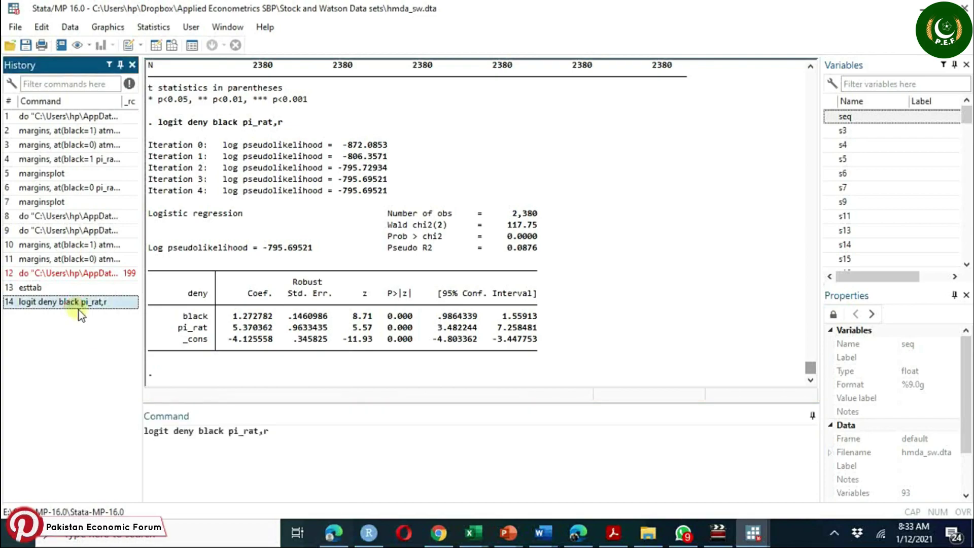
pyautogui.click(275, 435)
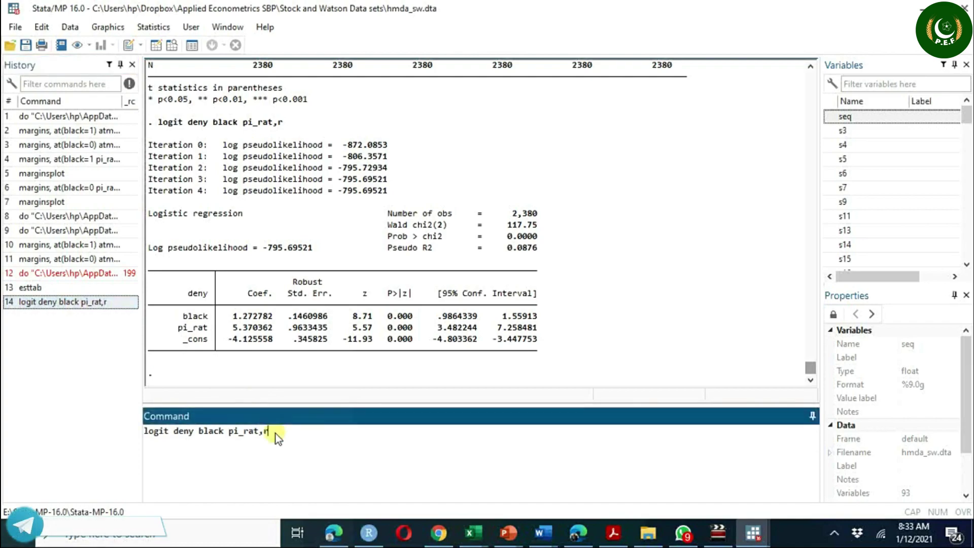
pyautogui.press('BackSpace')
pyautogui.write('or')
pyautogui.press('Return')
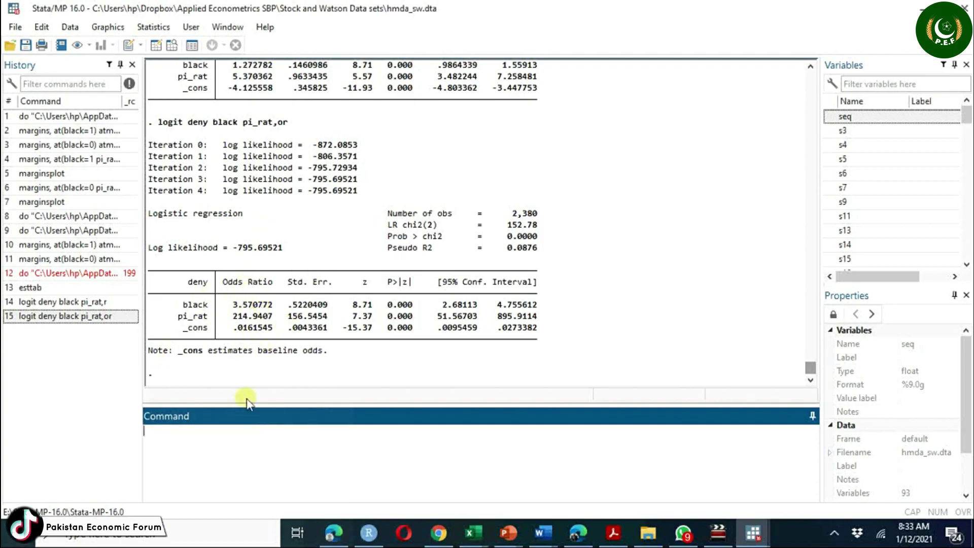
# Rework the previous command into "logistic deny black pi_rat,r" and run it for odds ratios with robust errors
pyautogui.click(96, 315)
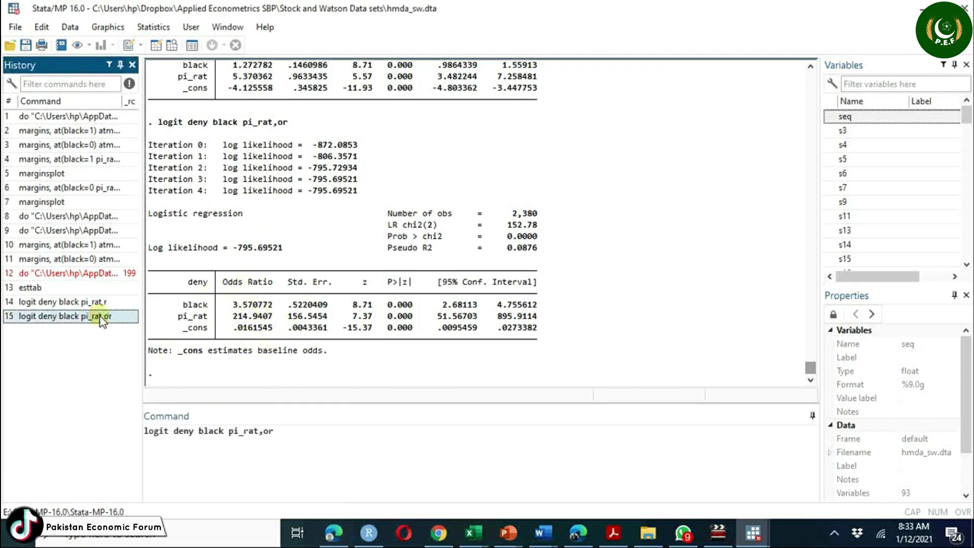
pyautogui.click(168, 433)
pyautogui.write('stic de')
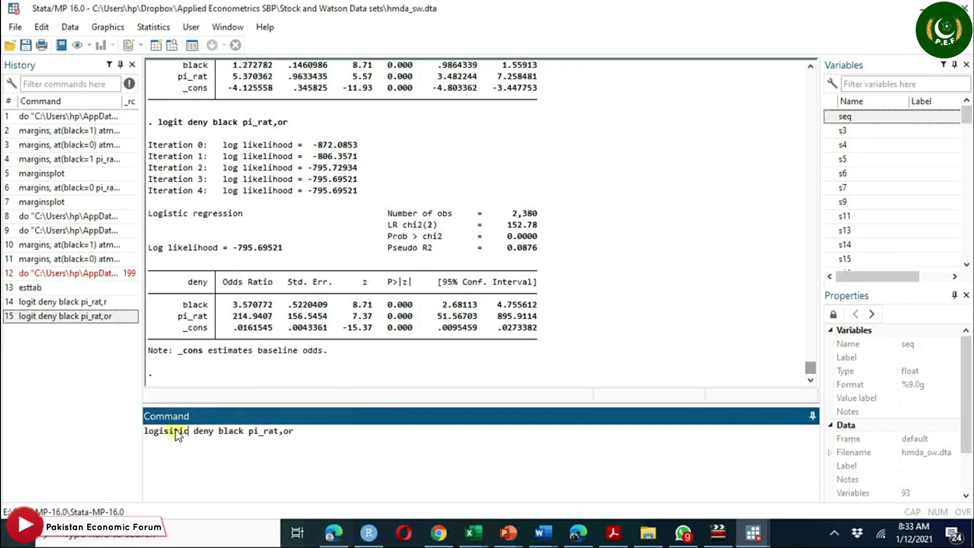
pyautogui.write('n')
pyautogui.press('BackSpace')
pyautogui.press('BackSpace')
pyautogui.click(304, 431)
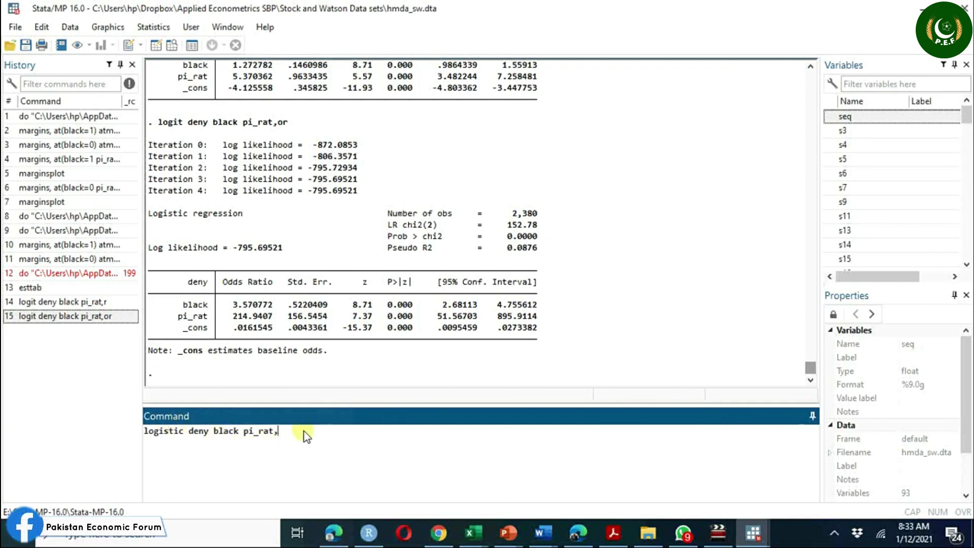
pyautogui.write('r')
pyautogui.press('Return')
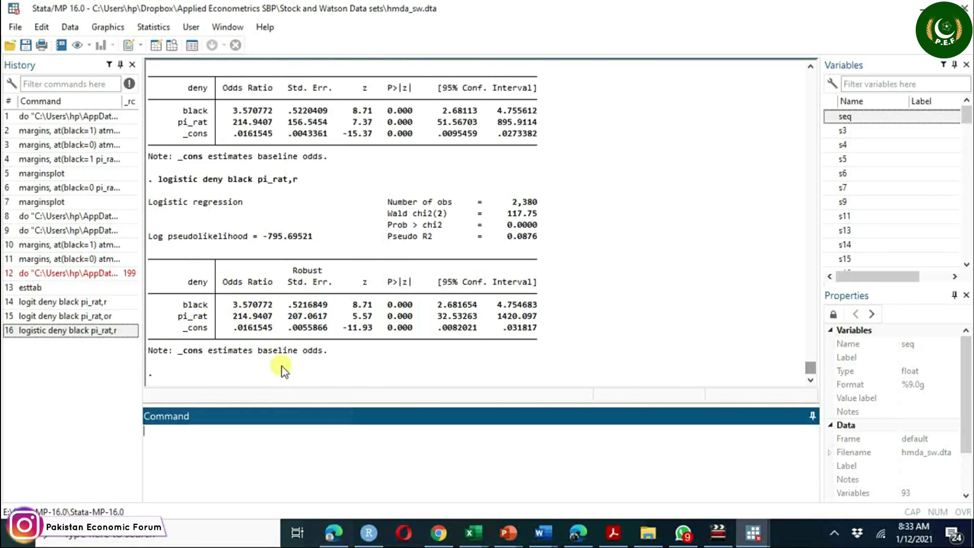
# Write out the odds formula p/(1-p) as a command entry for illustration and erase it without running it
pyautogui.write('/')
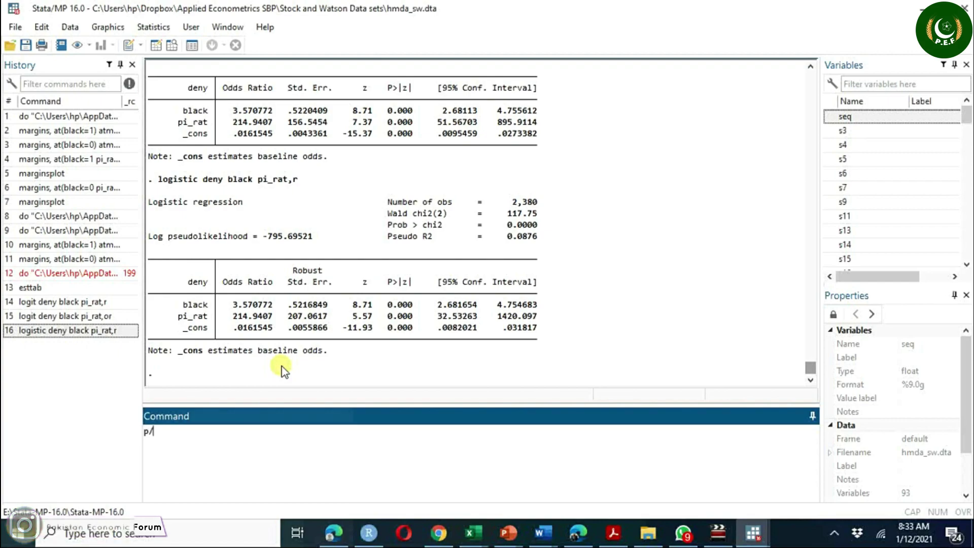
pyautogui.write('(1-p)')
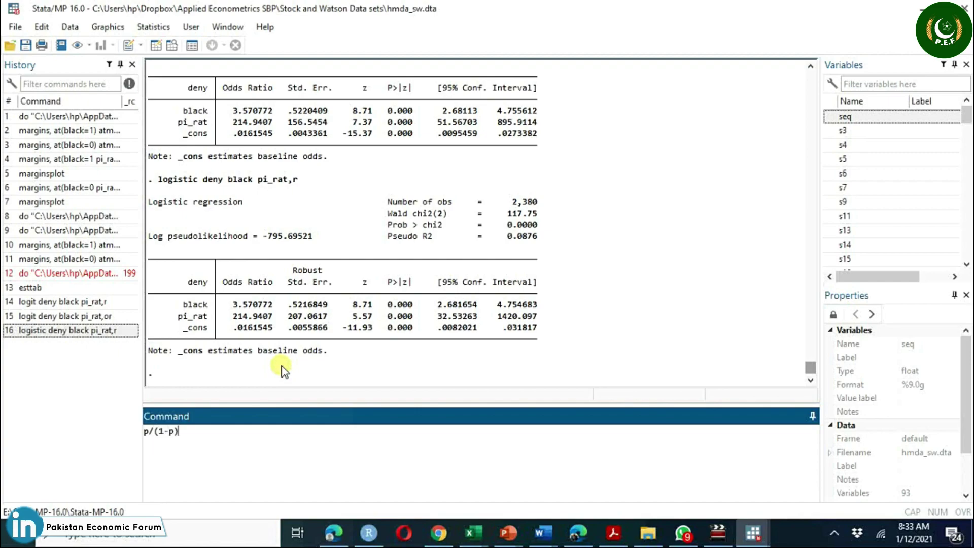
pyautogui.press('BackSpace')
pyautogui.press('BackSpace')
pyautogui.press('BackSpace')
pyautogui.press('BackSpace')
pyautogui.press('BackSpace')
pyautogui.press('BackSpace')
pyautogui.press('BackSpace')
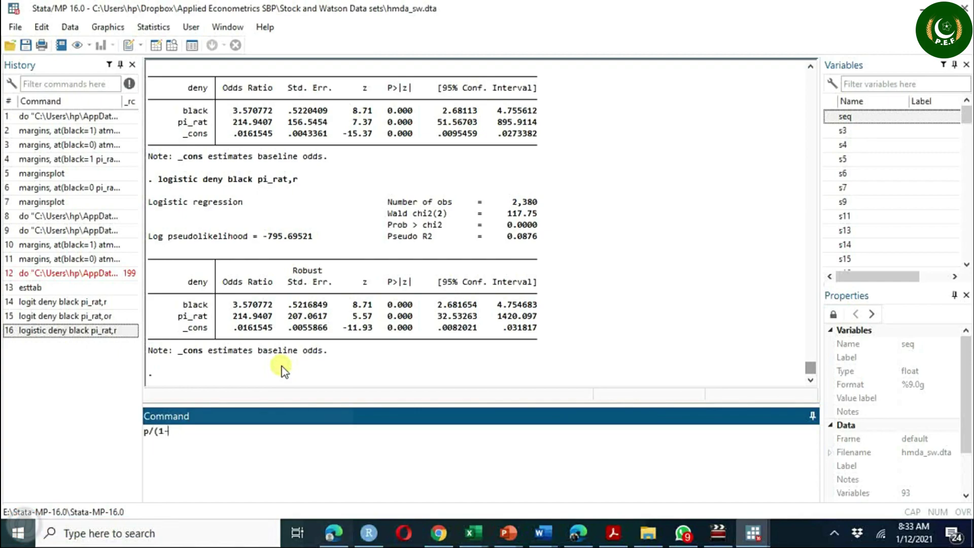